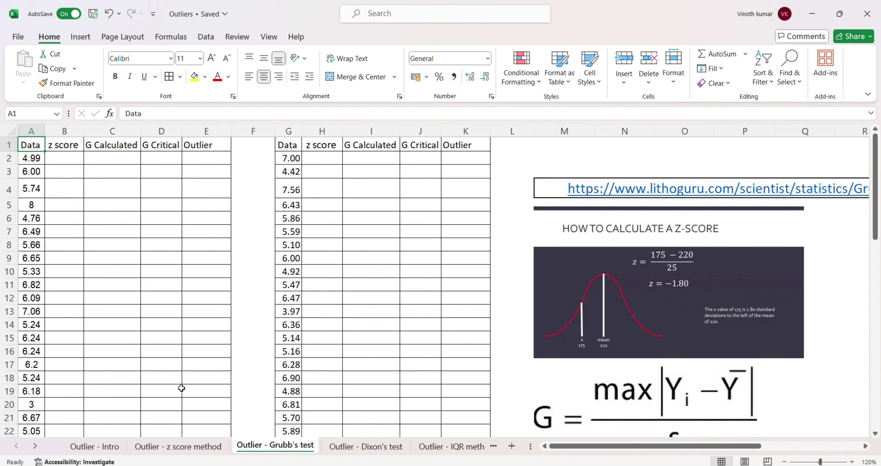
Step: Review the z score method sheet and the G formula on the Grubb's test sheet
left_click(182, 451)
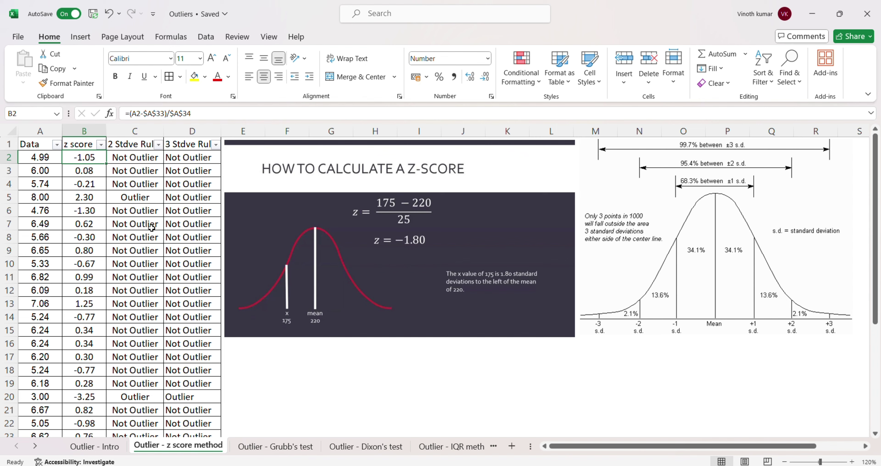
left_click(278, 445)
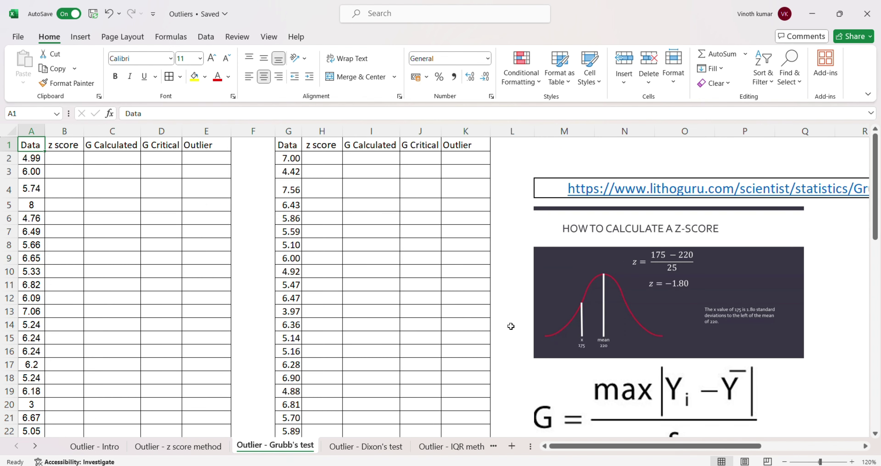
scroll(513, 363, "down", 2)
scroll(513, 364, "down", 1)
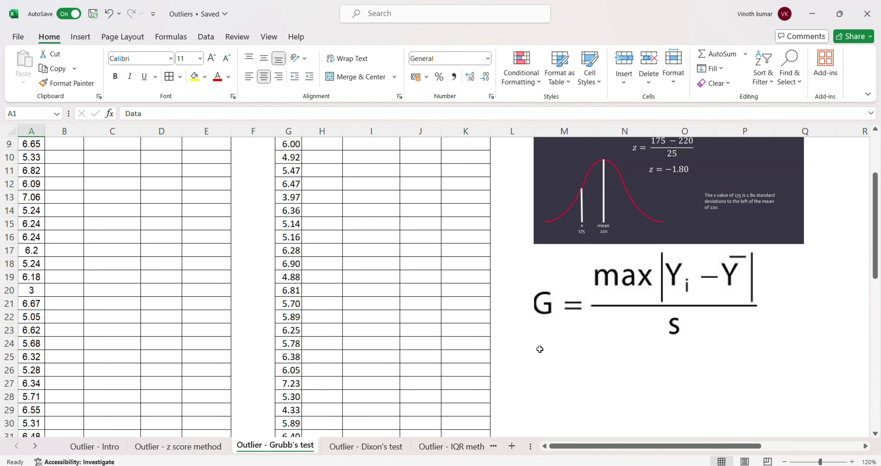
scroll(575, 349, "up", 3)
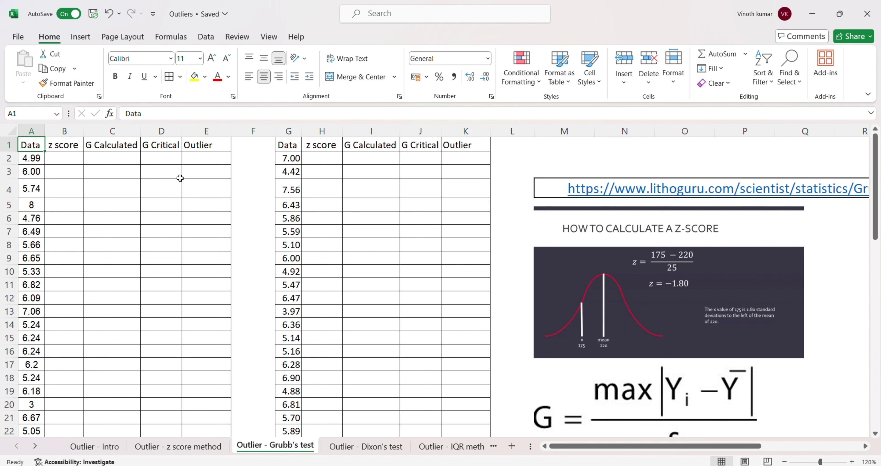
Step: Enter the z score formula =(A2-$A$33)/$A$34 in cell B2 of the Grubb's test sheet
left_click(67, 158)
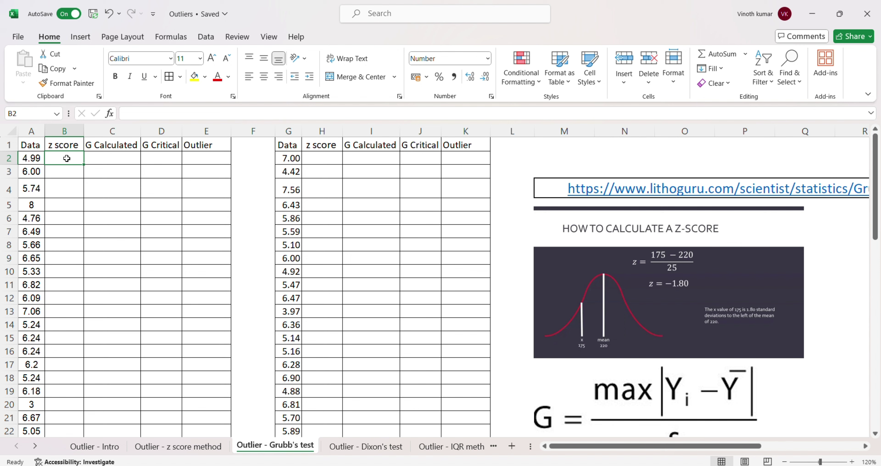
type("=")
key("Left")
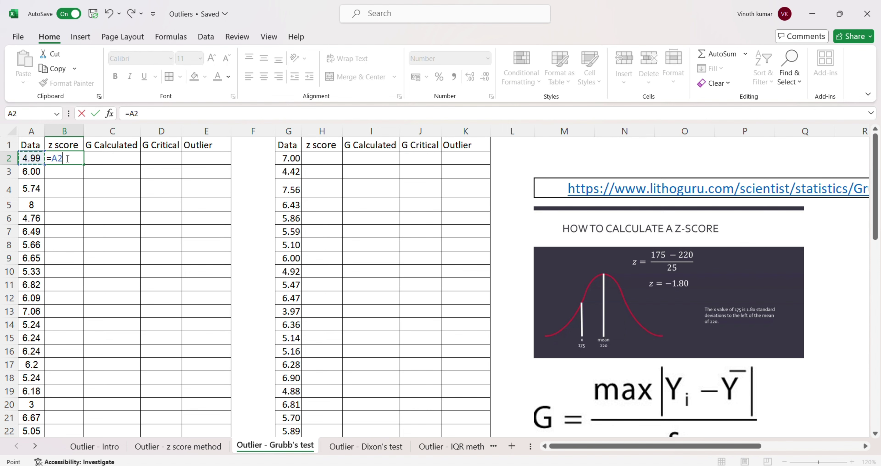
type("/")
key("BackSpace")
type("-")
key("Left")
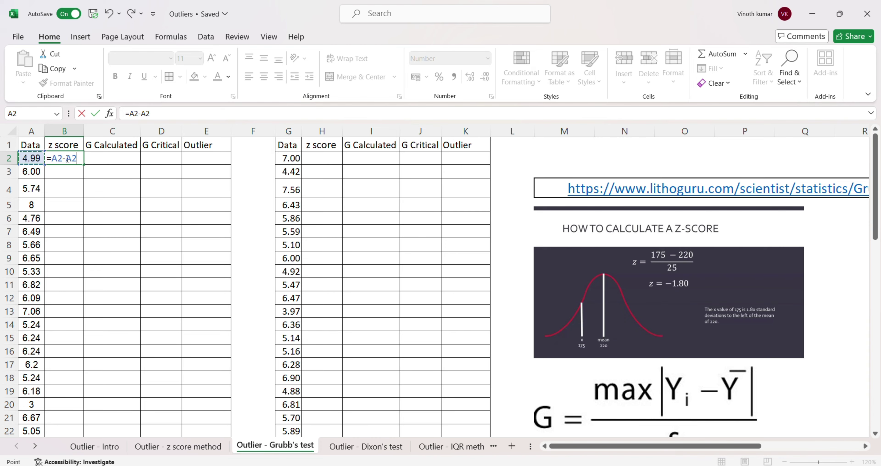
key("Down")
key("Down")
key("Down")
key("Down")
key("Down")
key("Down")
key("Down")
key("Down")
key("Down")
key("Down")
key("Down")
key("Down")
key("Down")
key("Down")
key("Down")
key("Down")
key("Down")
key("Down")
key("Down")
key("Down")
key("Up")
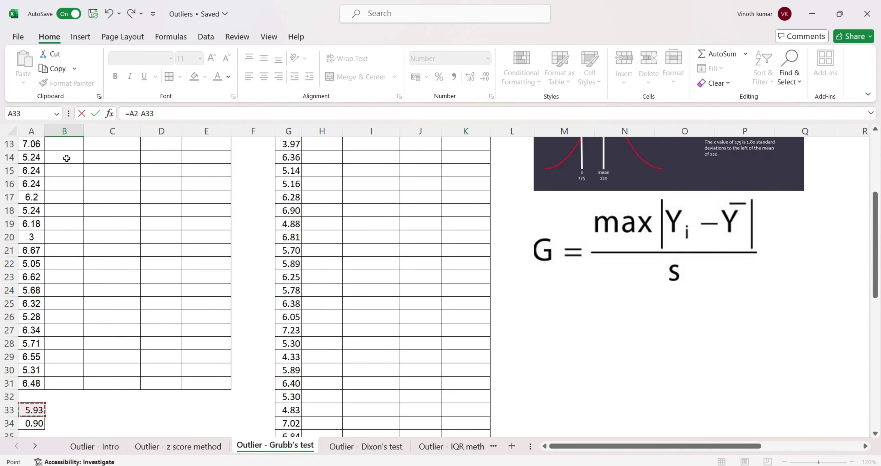
left_click(147, 114)
type("$")
key("Right")
type("$")
type("(")
type(")/")
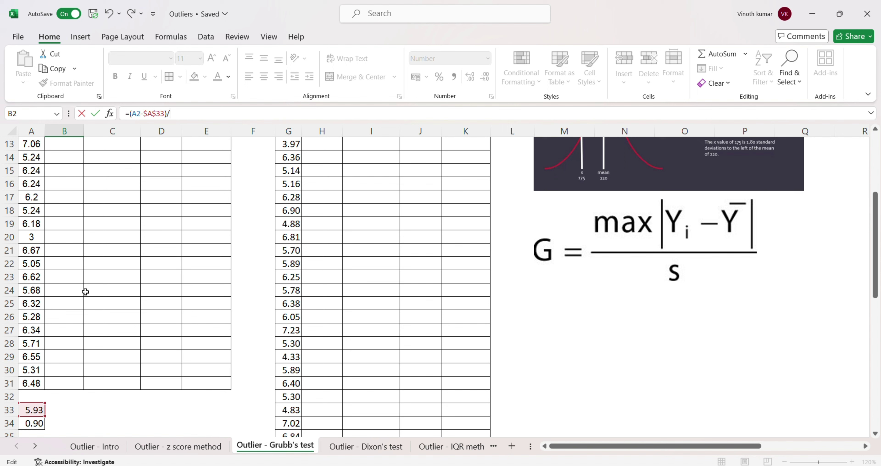
left_click(43, 423)
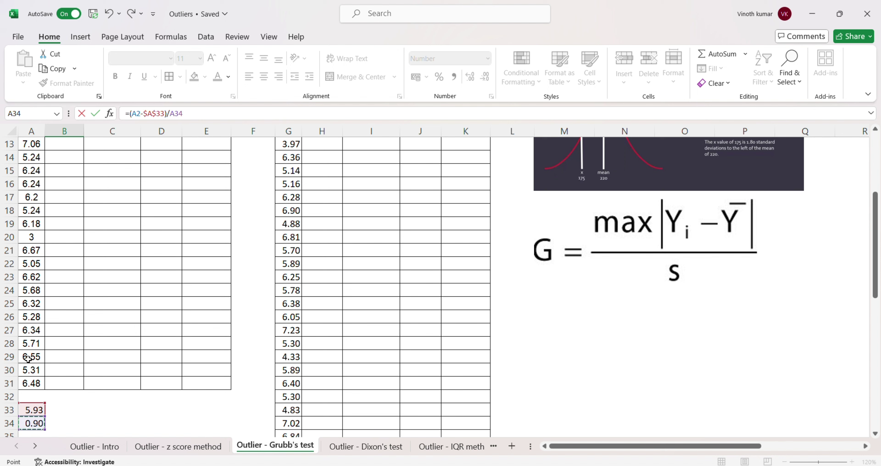
left_click(171, 112)
type("$A$")
left_click(178, 113)
type("$A$")
key("ctrl+Return")
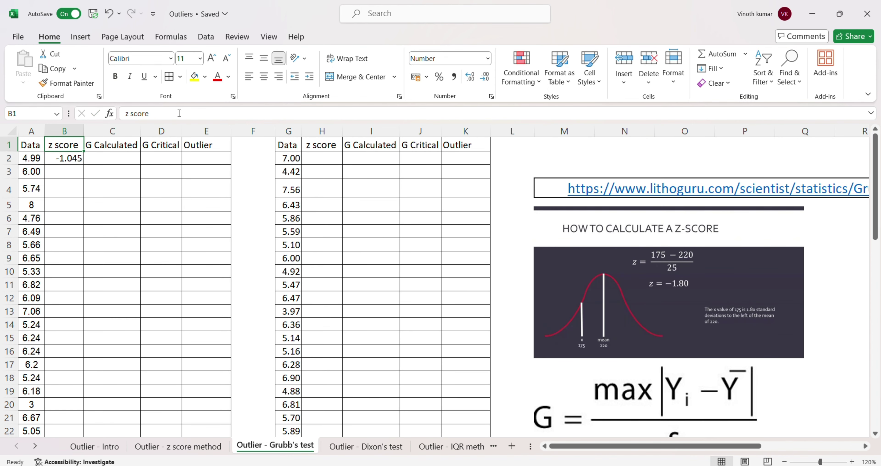
Step: Copy the z score formula from B2 down the column to B31
key("ctrl+c")
key("Left")
key("ctrl+Down")
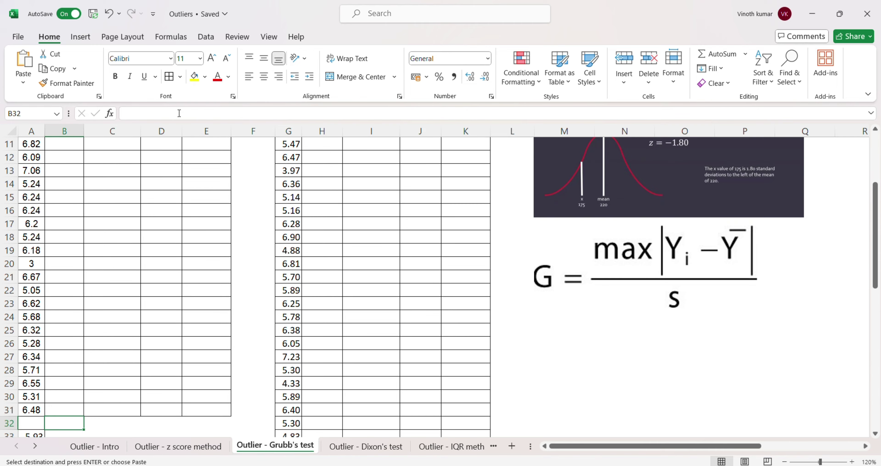
key("Right")
key("ctrl+shift+Up")
key("ctrl+v")
key("ctrl+Up")
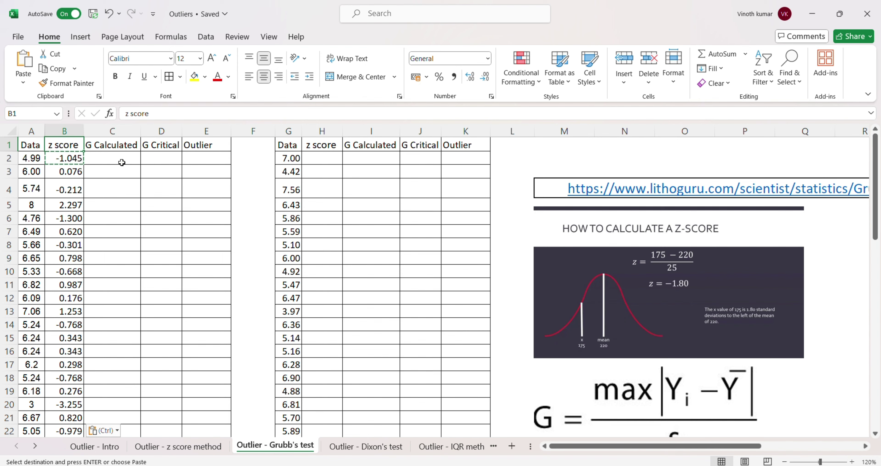
Step: Enter =ABS(B2) in C2 to compute G Calculated for the first data value
scroll(562, 388, "down", 1)
scroll(562, 388, "down", 1)
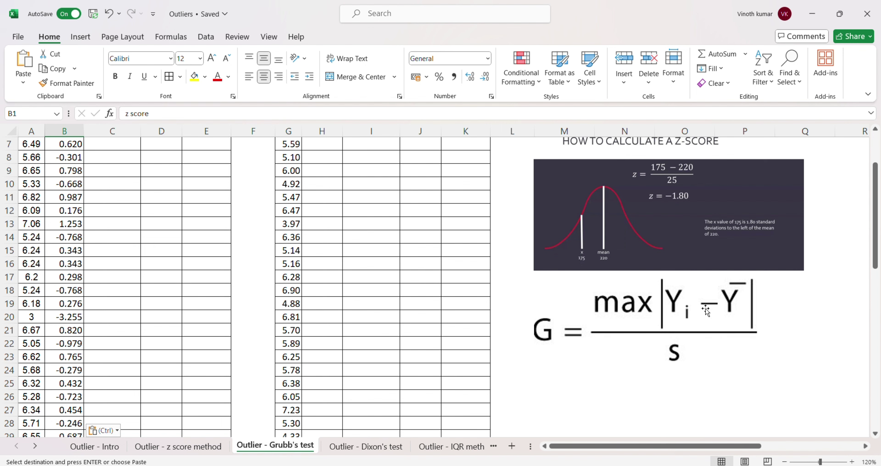
left_click(271, 227)
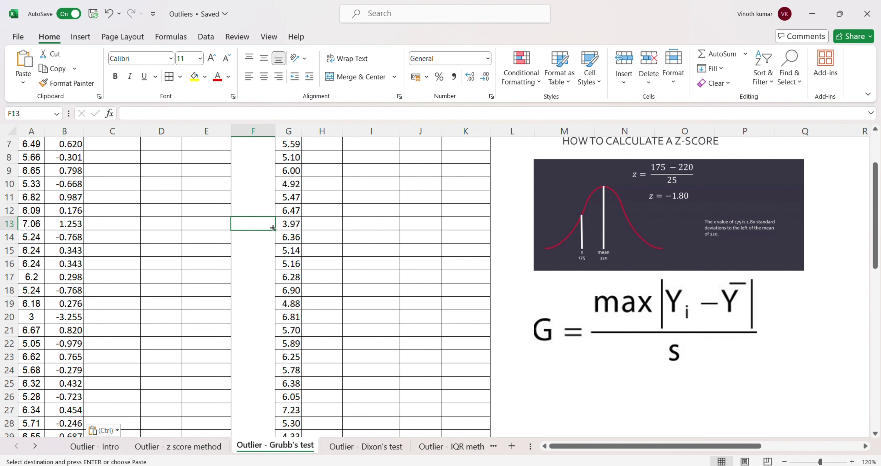
key("ctrl+Up")
key("Left")
key("Left")
key("Left")
key("Down")
key("Left")
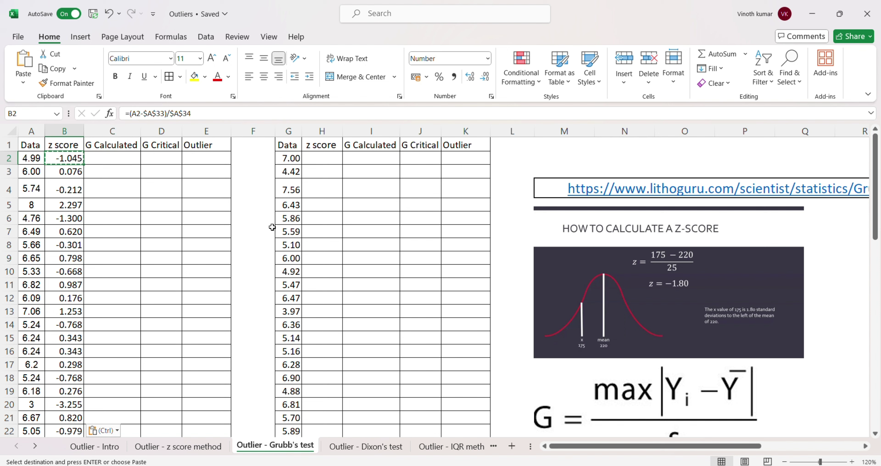
key("Escape")
key("Right")
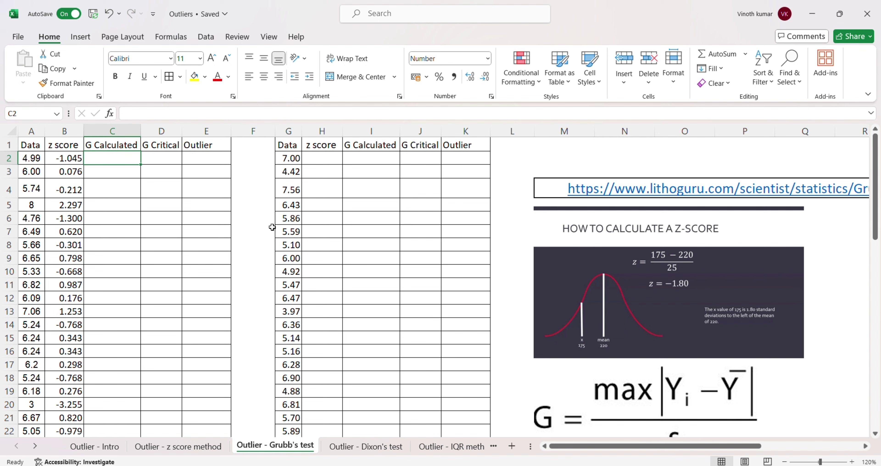
type("=ab")
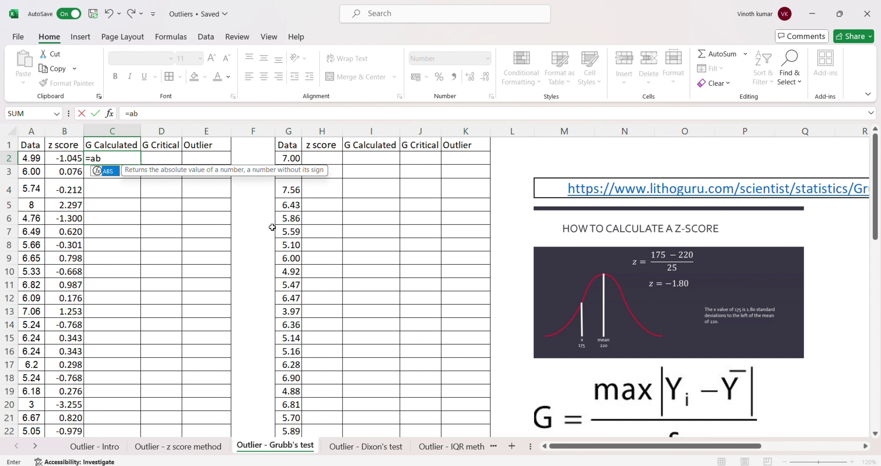
double_click(108, 172)
left_click(67, 157)
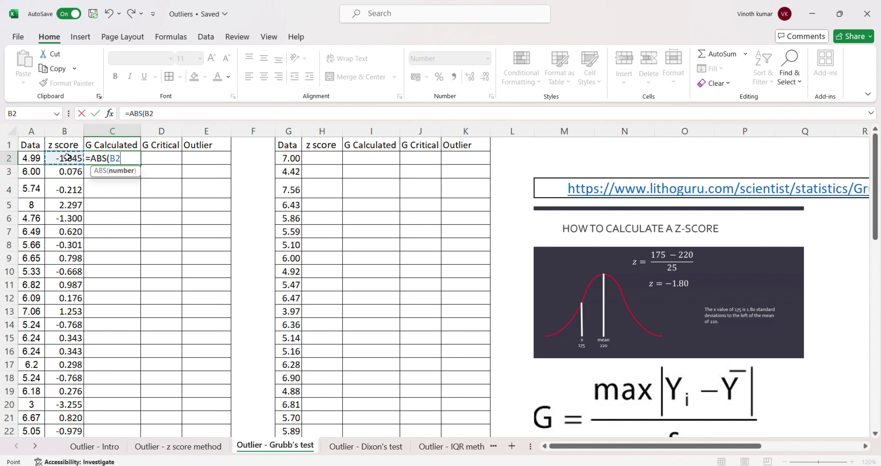
type(")")
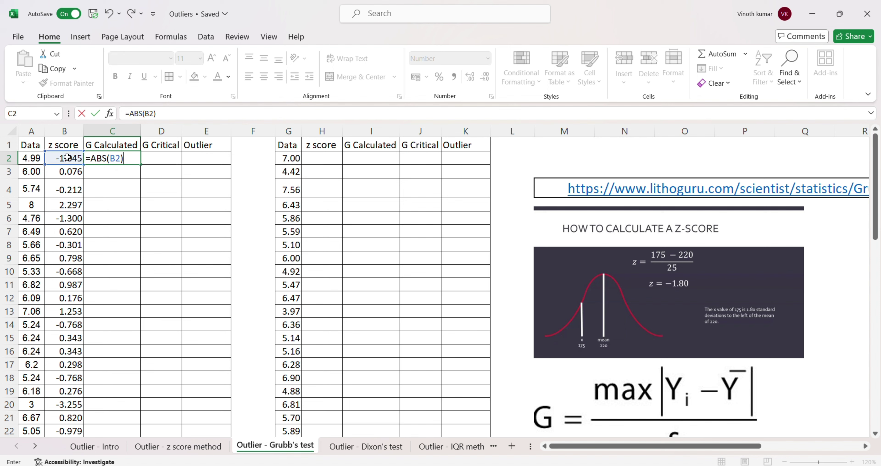
key("Return")
Step: Copy the G Calculated formula from C2 down to the last data row, C31
key("Up")
left_click(67, 157)
key("ctrl+c")
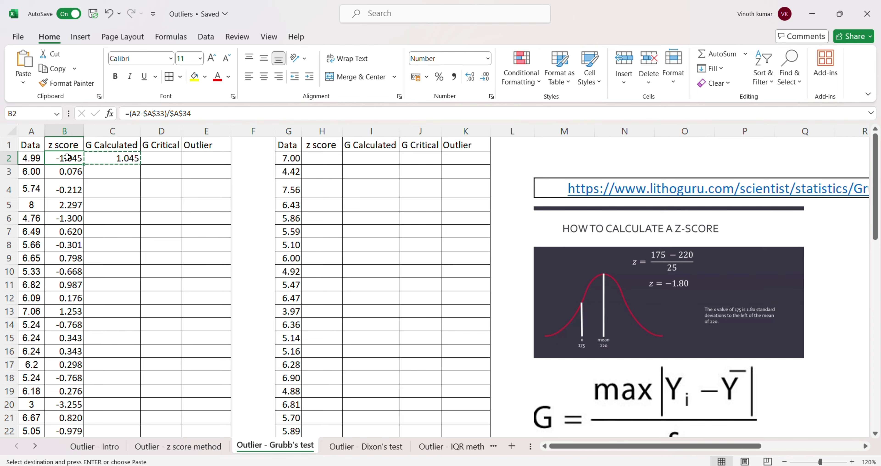
key("ctrl+Down")
key("Right")
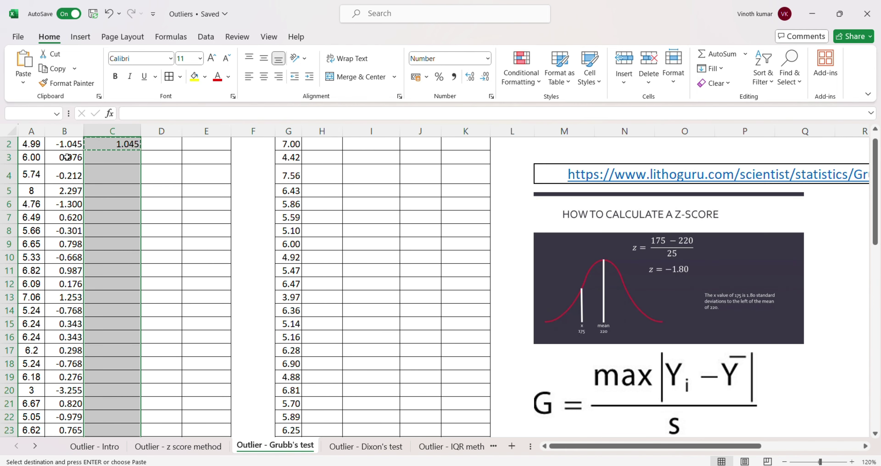
key("ctrl+v")
key("ctrl+Up")
key("ctrl+Left")
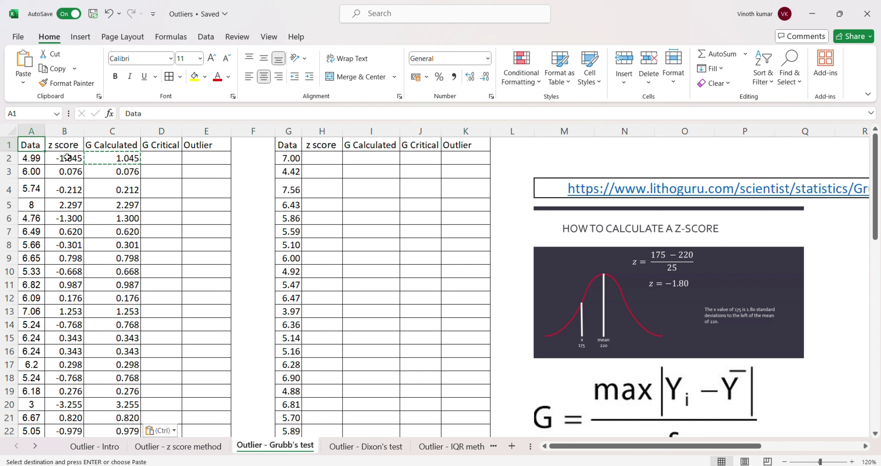
key("shift+Right")
key("shift+Right")
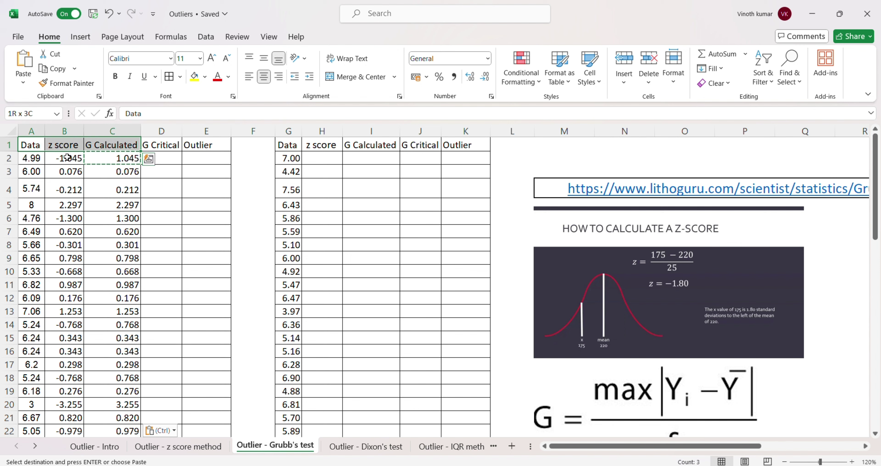
key("Right")
key("Right")
key("Right")
key("Right")
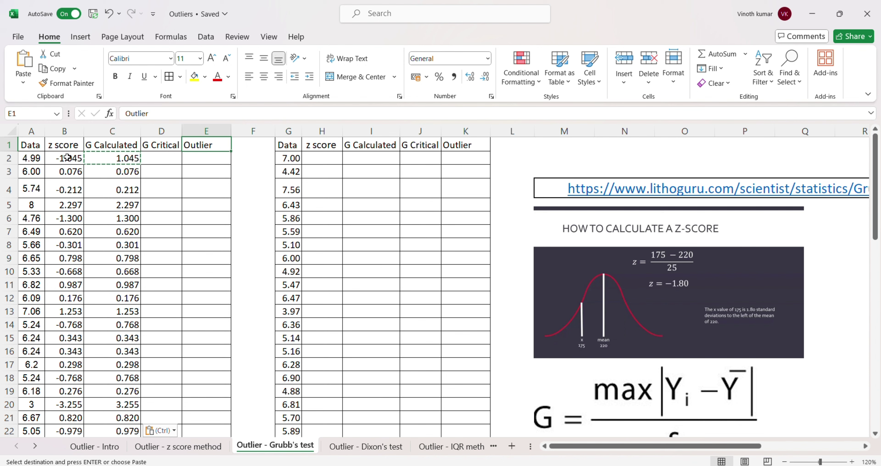
key("Left")
key("Left")
key("Left")
key("Left")
key("shift+Right")
key("shift+Right")
key("shift+Right")
key("shift+Right")
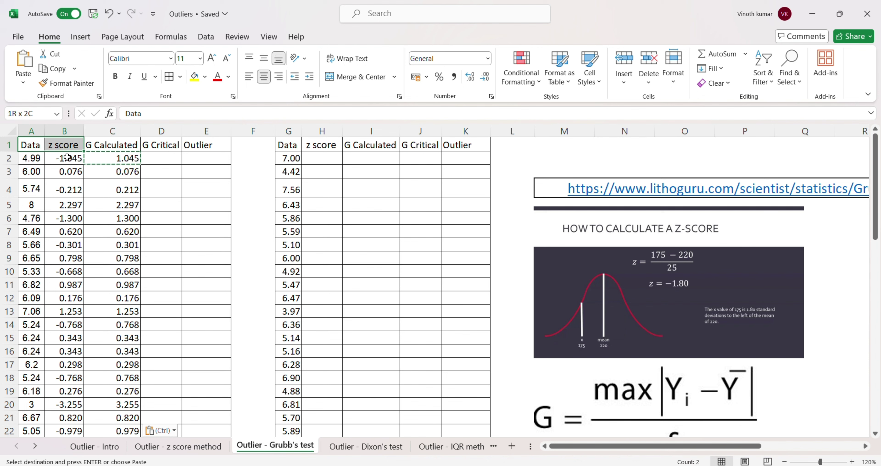
key("shift+Left")
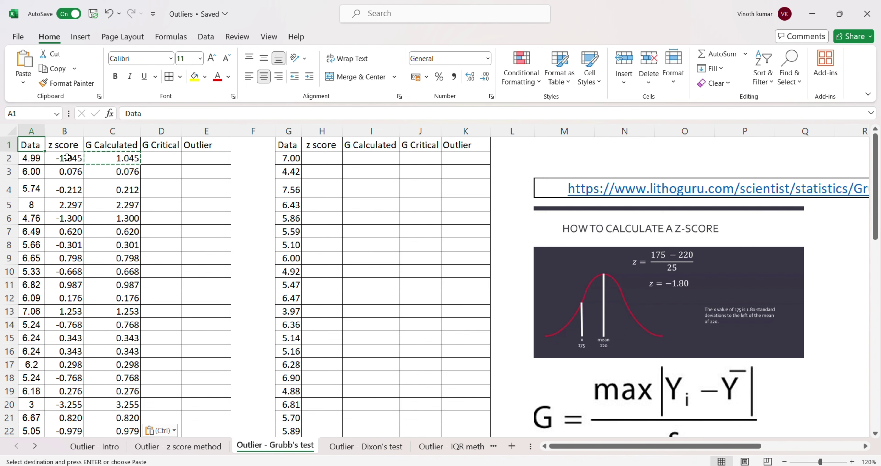
key("Right")
key("Left")
Step: Sort the first table, A1:E31, by the Data column from largest to smallest
key("shift+Right")
key("shift+Right")
key("shift+Right")
key("shift+Right")
key("ctrl+shift+Down")
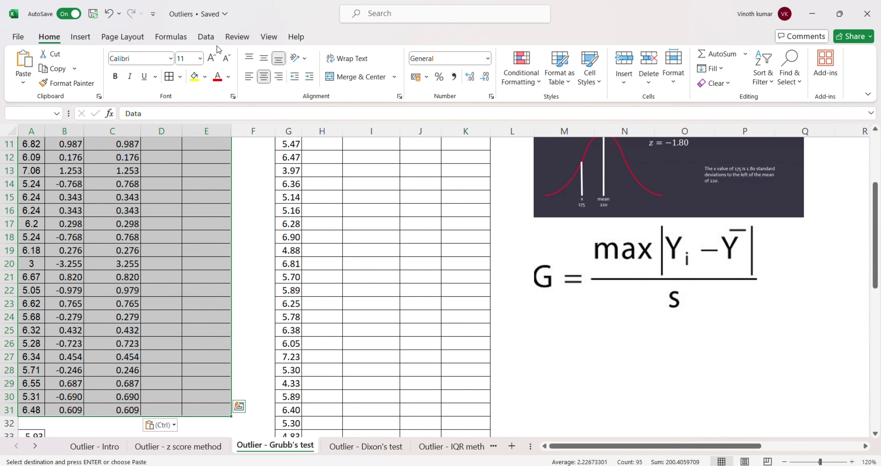
left_click(205, 38)
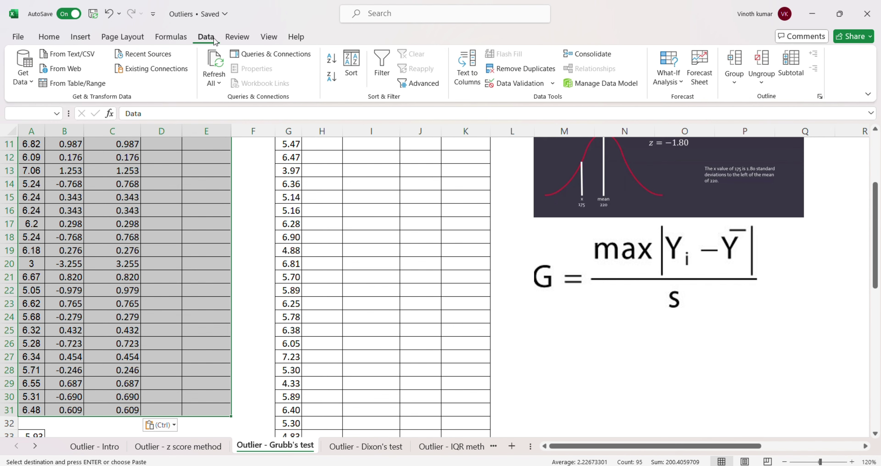
left_click(331, 74)
left_click(71, 236)
key("ctrl+Up")
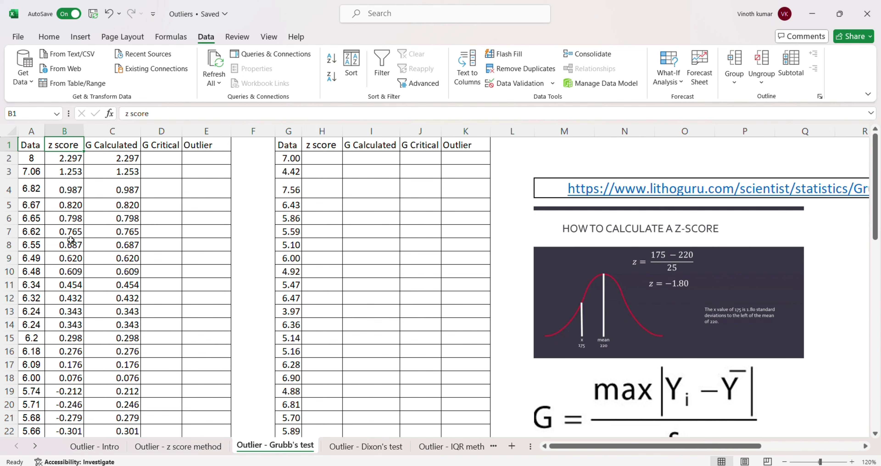
Step: Check the smallest and largest values at both ends of the sorted Data column
key("Left")
key("Down")
key("ctrl+Down")
key("Down")
key("Up")
key("Up")
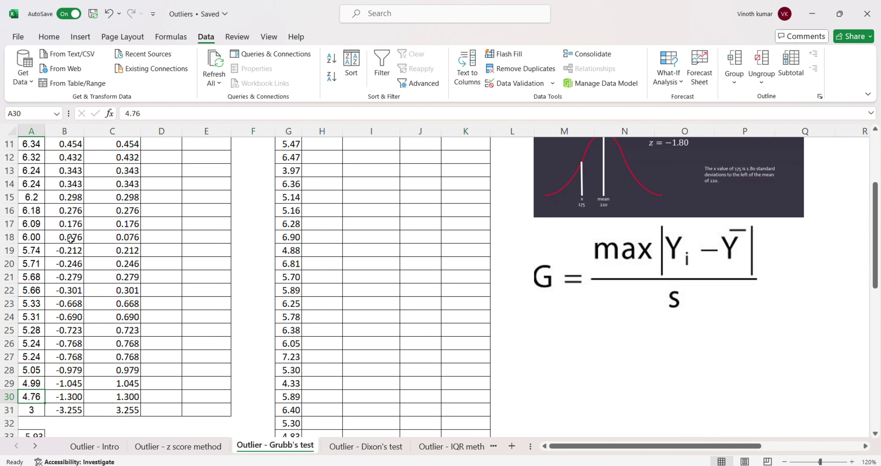
key("ctrl+Up")
key("Down")
key("Down")
key("Down")
key("Right")
key("Right")
key("Right")
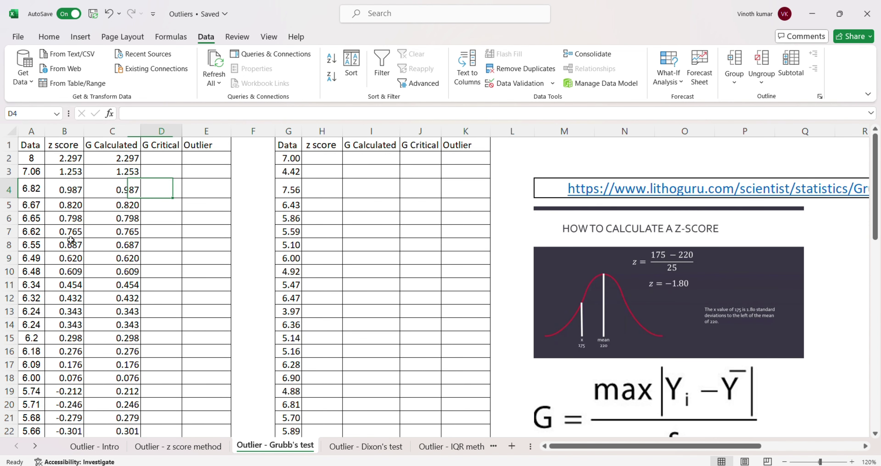
key("Right")
key("Up")
key("Up")
key("Left")
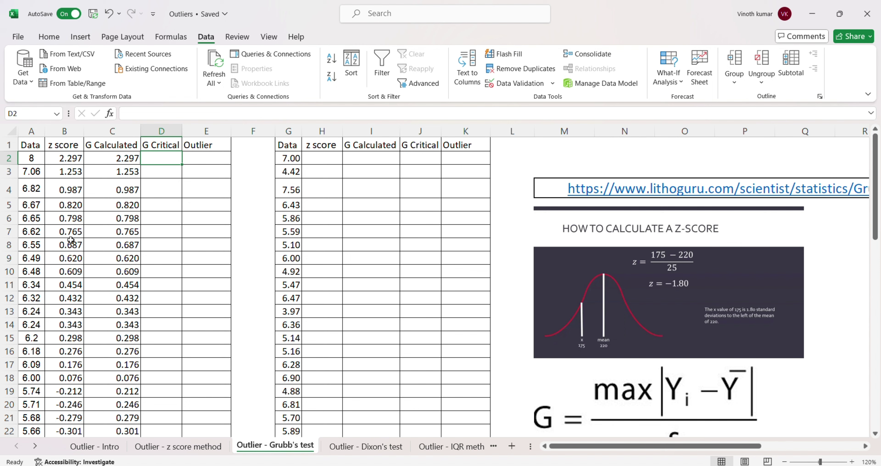
key("Left")
key("Left")
key("Left")
key("Right")
key("Right")
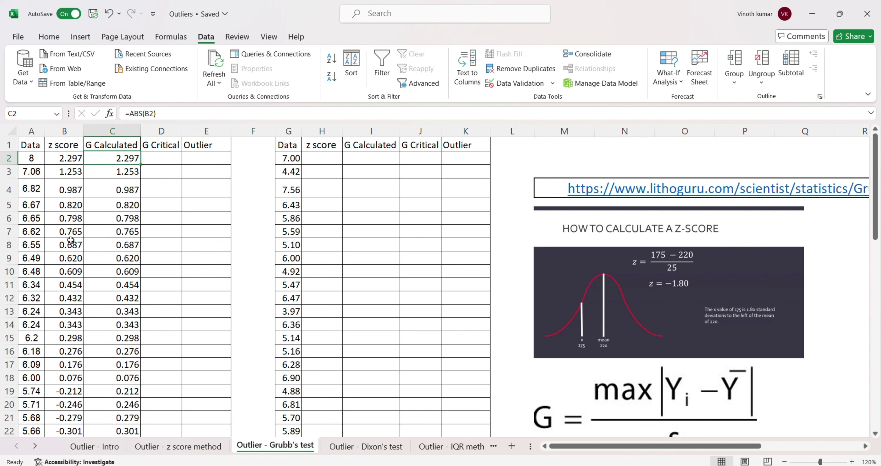
key("Left")
key("Left")
key("Right")
key("Right")
key("Left")
key("Left")
key("Right")
key("Left")
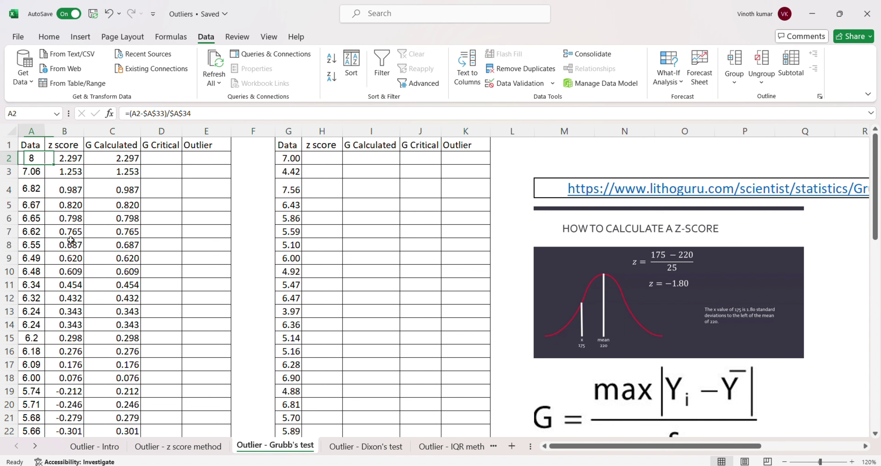
Step: Review the z score and G Calculated value of the largest data point in row 2
key("Right")
key("Right")
key("Right")
key("Left")
key("Left")
key("Left")
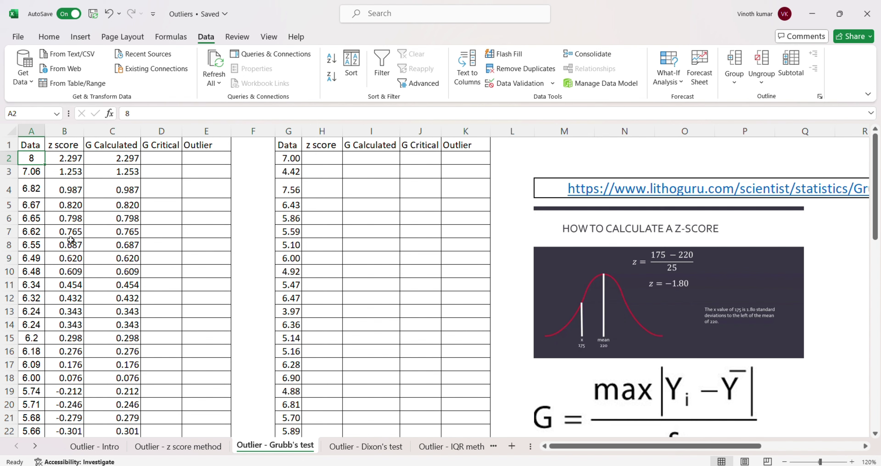
key("Right")
key("Right")
key("Left")
key("Left")
Step: Review the z score and G Calculated value of the smallest data point in row 31
key("ctrl+Down")
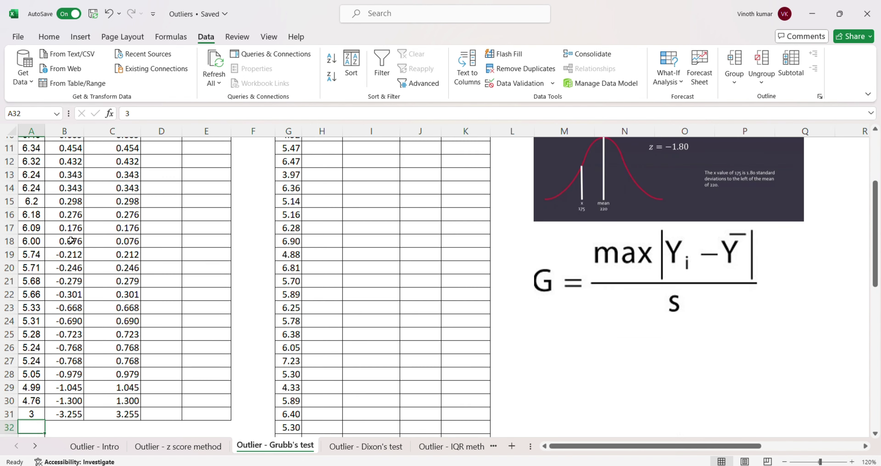
key("ctrl+Down")
key("Up")
key("Up")
key("Right")
key("Right")
key("Right")
key("Left")
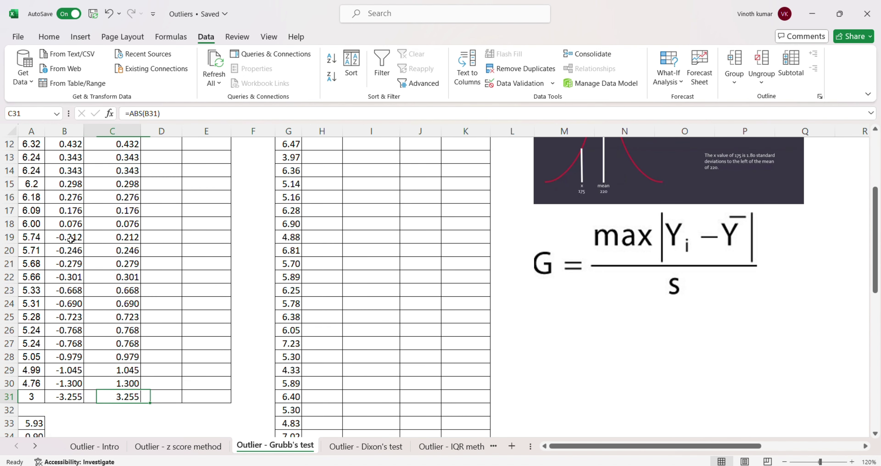
key("Left")
key("Left")
key("Right")
Step: Select the first G Critical cell, D2, and switch to the Grubbs Test Critical Values PDF in Edge
key("ctrl+Up")
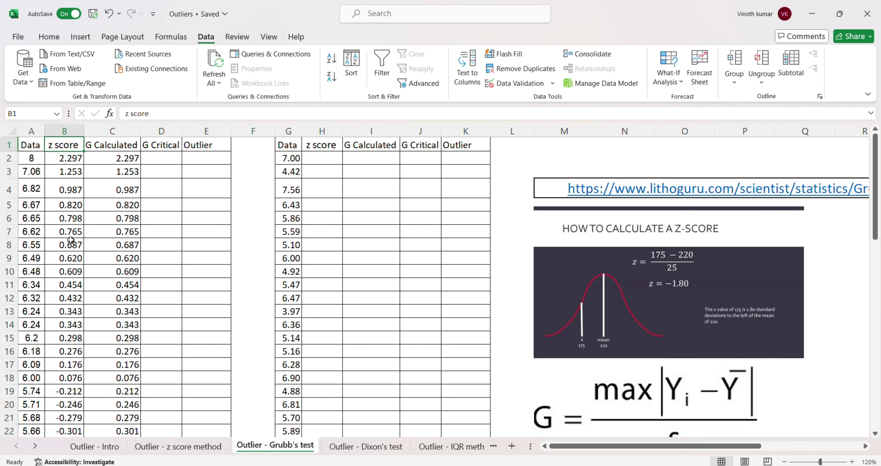
key("Down")
key("Down")
key("Right")
key("Right")
key("Up")
key("Up")
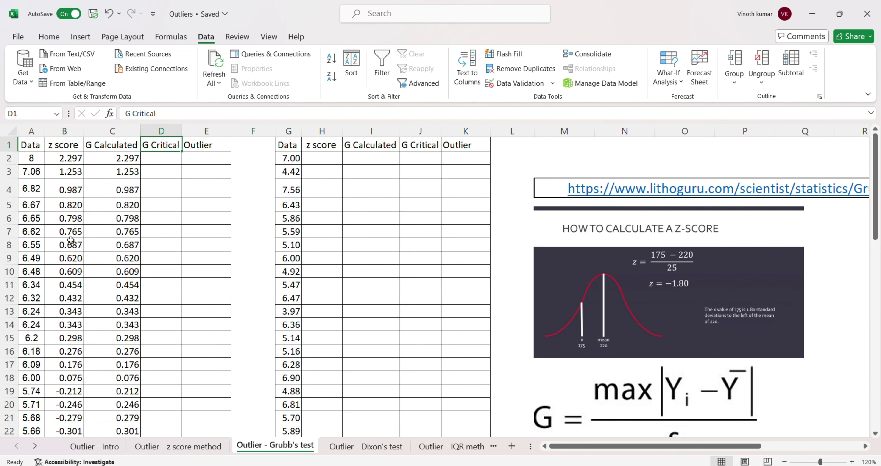
key("Down")
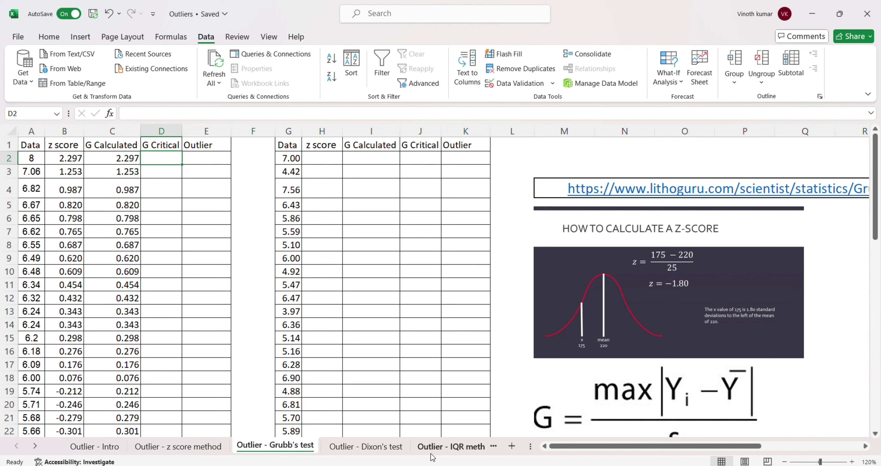
mouse_move(454, 456)
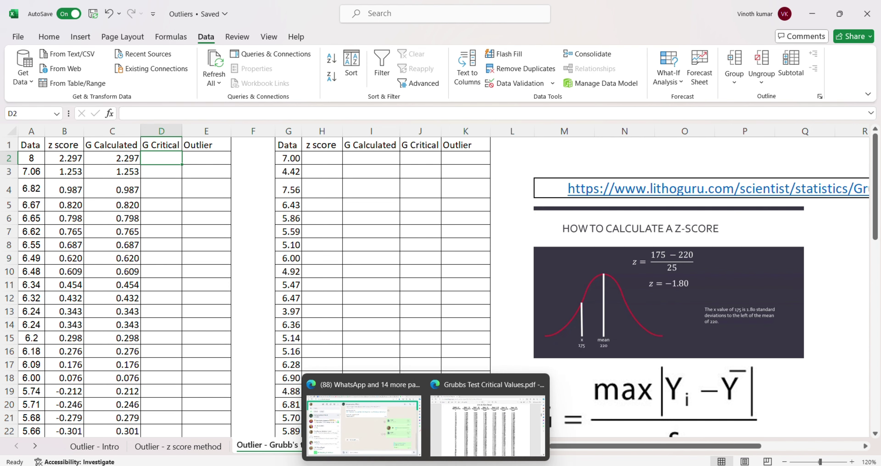
left_click(483, 435)
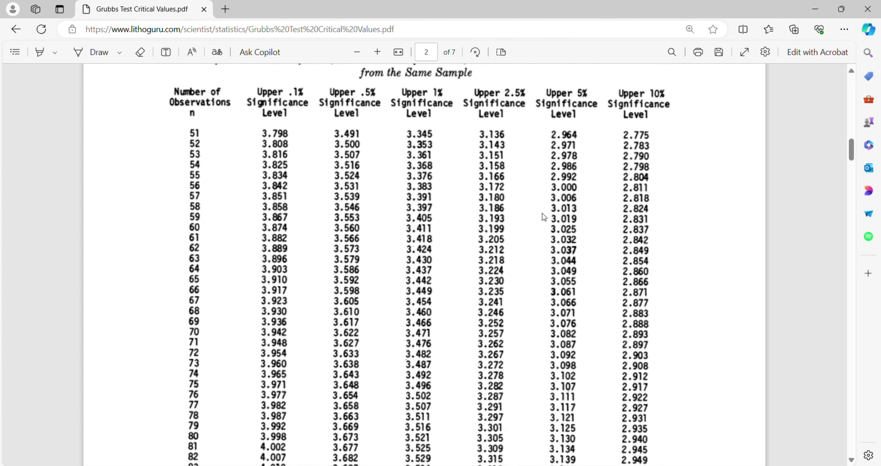
Step: Look up the critical value for 30 observations at the upper 5% significance level in Table I
scroll(542, 213, "up", 12)
scroll(542, 217, "up", 15)
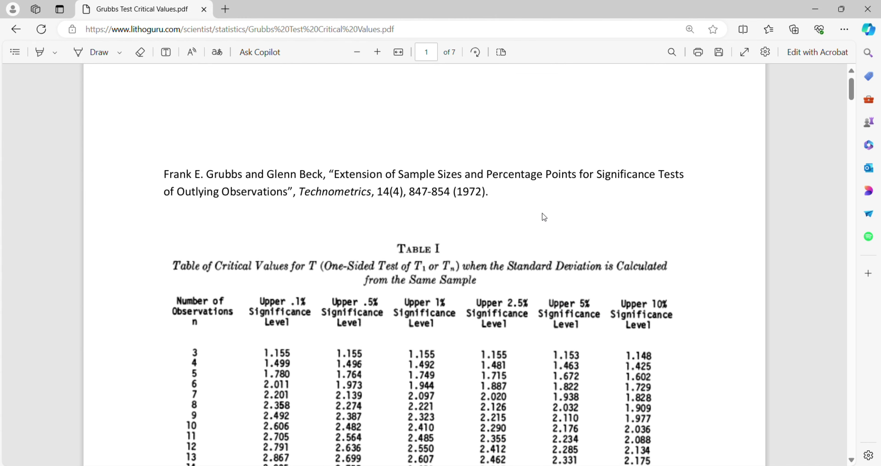
scroll(541, 213, "down", 9)
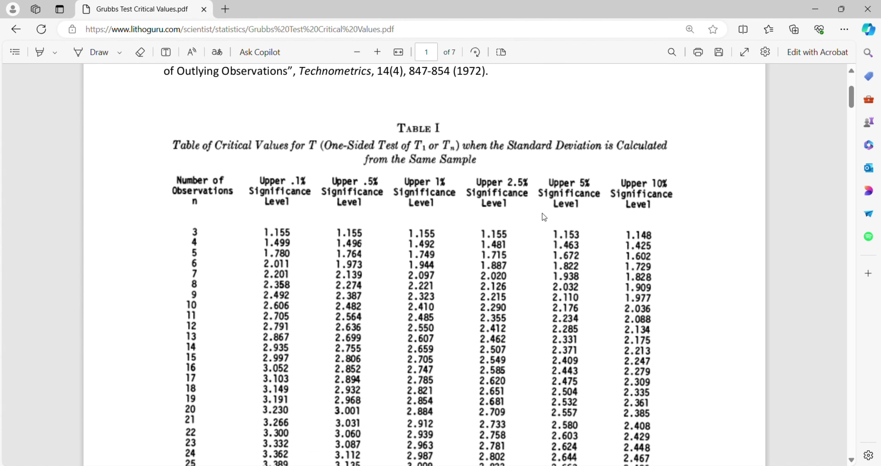
scroll(543, 213, "down", 2)
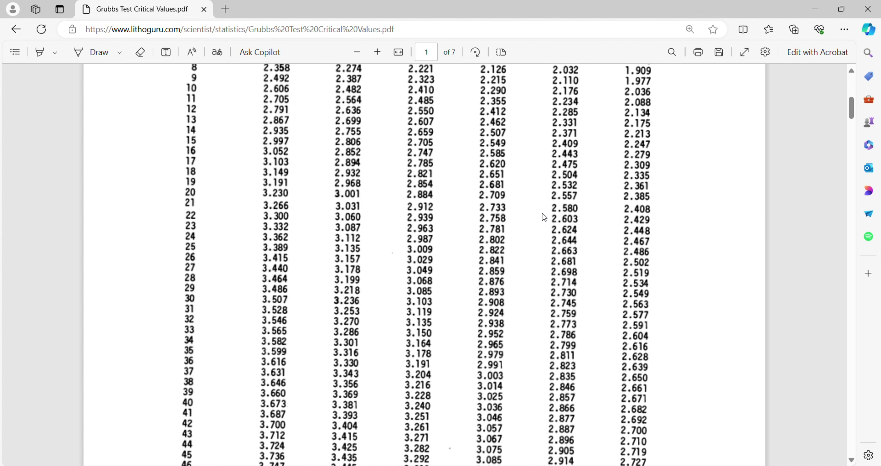
scroll(542, 214, "up", 12)
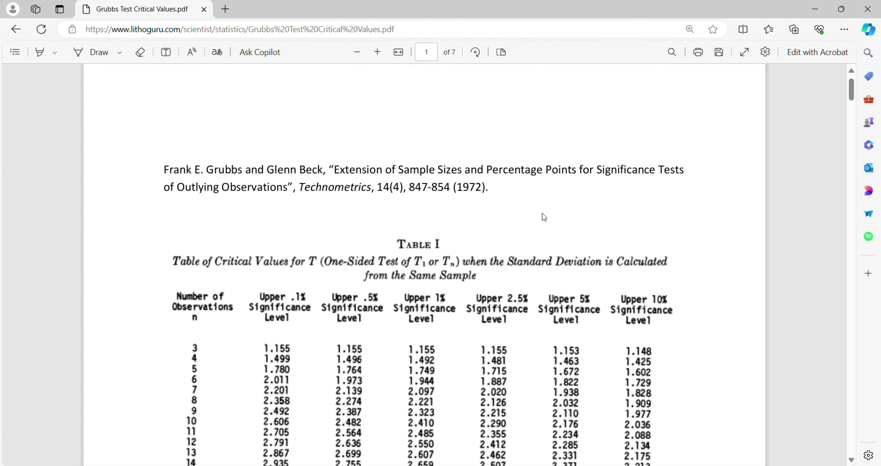
scroll(542, 213, "down", 3)
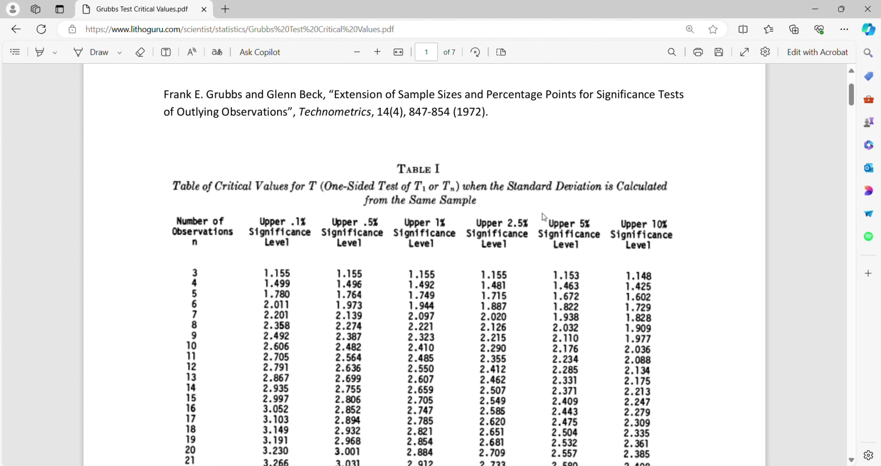
scroll(542, 213, "down", 2)
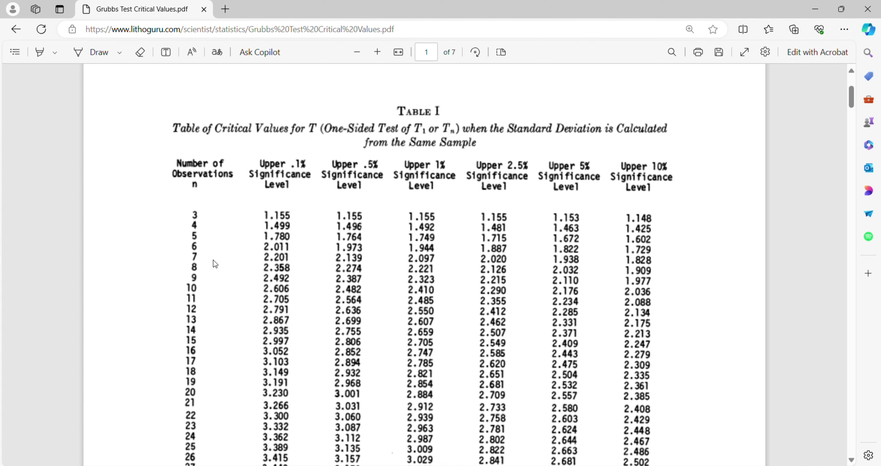
scroll(224, 324, "down", 3)
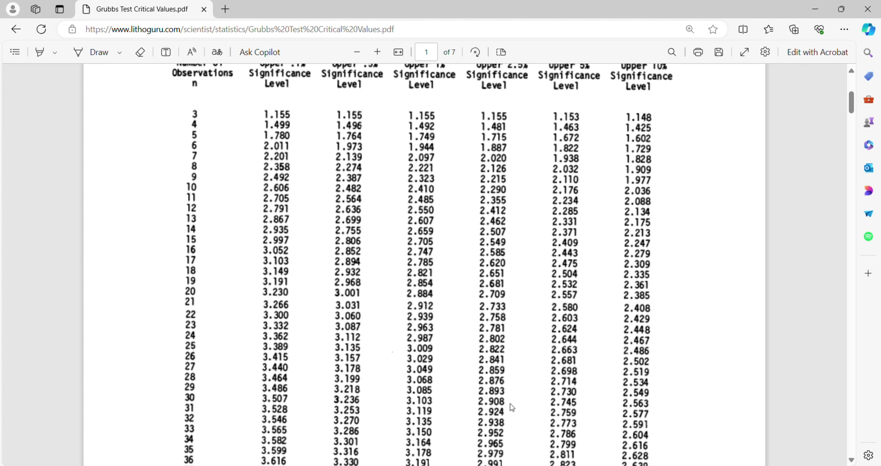
Step: Switch back to the Excel workbook and enter 2.745 as the G Critical value in D2
key("alt+Tab")
type("2.745")
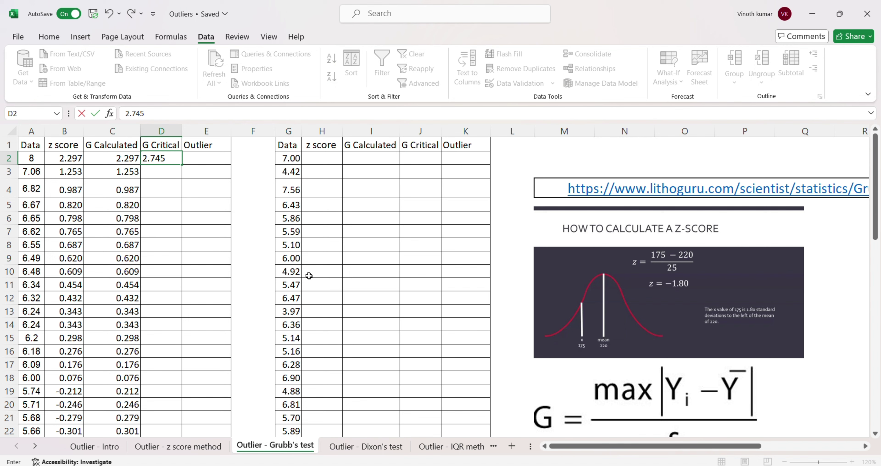
key("Return")
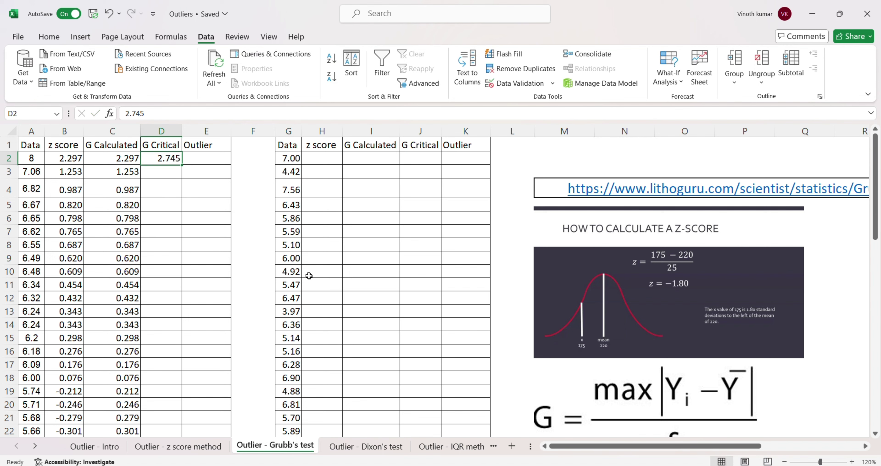
Step: Copy the G Critical value from D2 down the column to the last data row, D31
key("Up")
key("Left")
key("Right")
key("ctrl+c")
key("Left")
key("ctrl+Down")
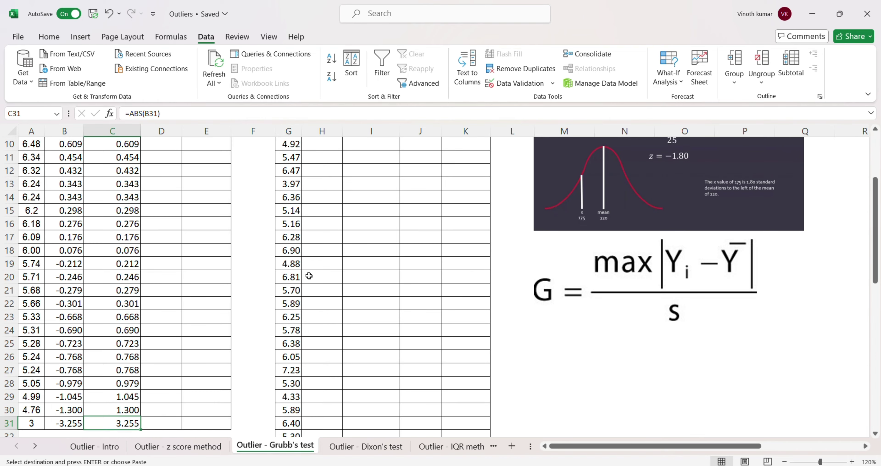
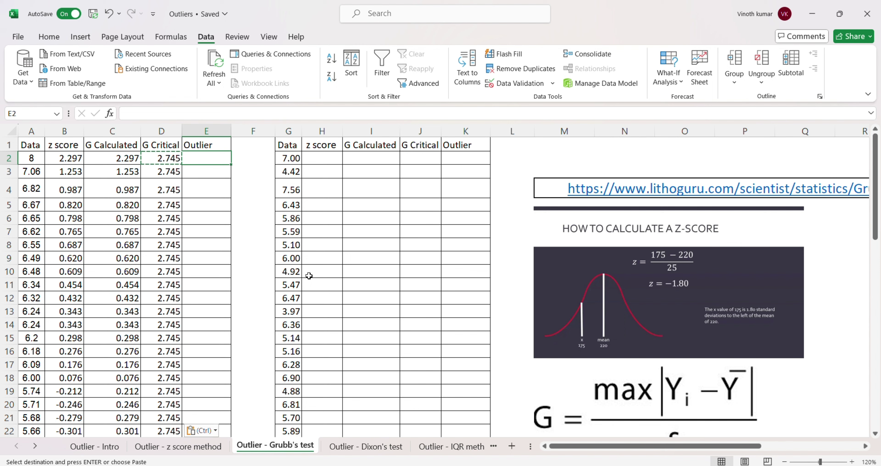
Step: Enter =IF(C2>D2,"Outlier","Not Oulier") in E2 to classify the first data value
type("if")
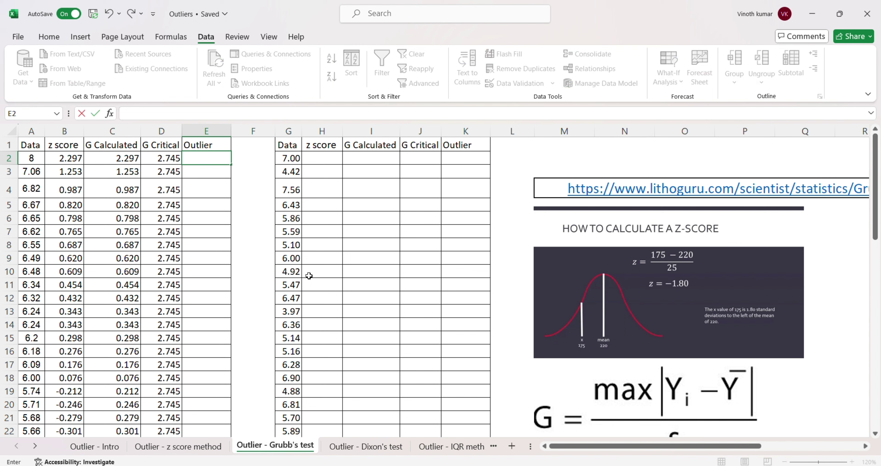
type("=if")
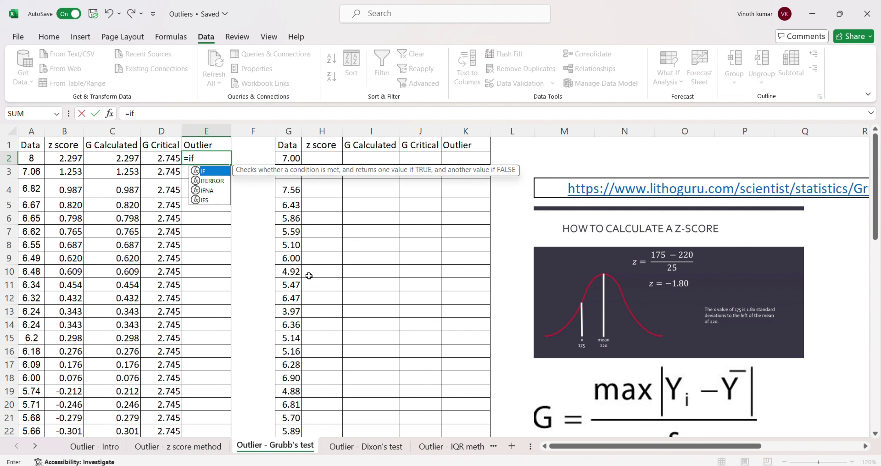
type("(")
key("Left")
key("Left")
key("Left")
key("Right")
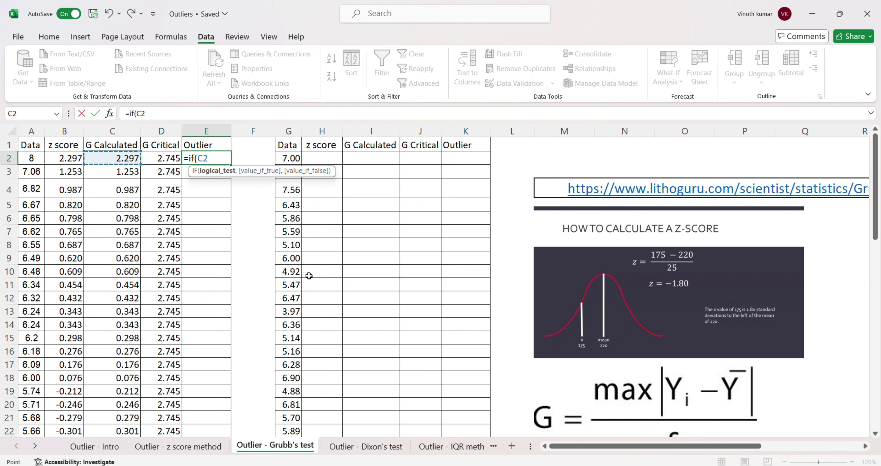
type("?")
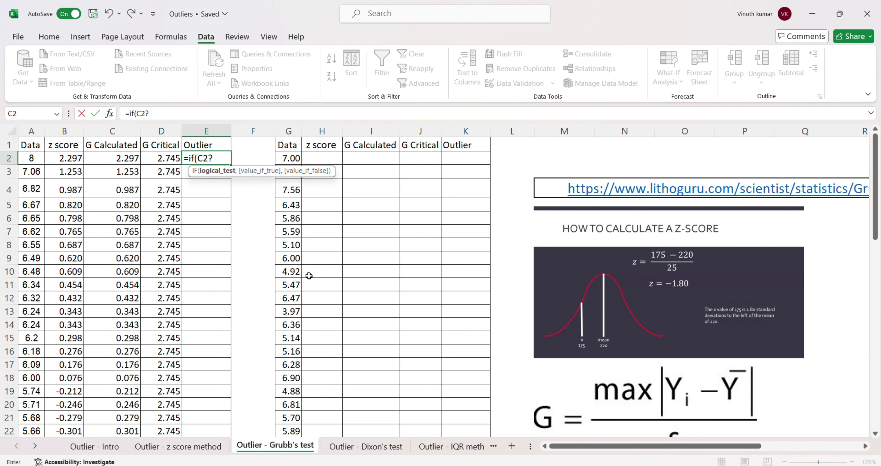
key("BackSpace")
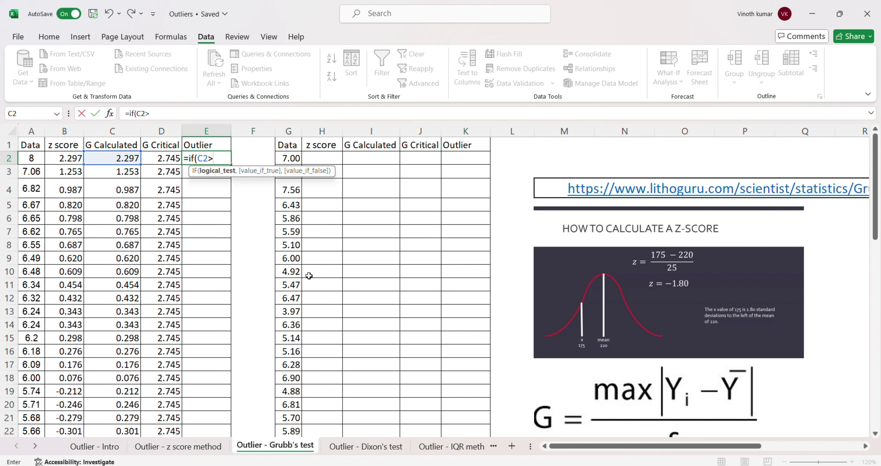
type(">")
key("Left")
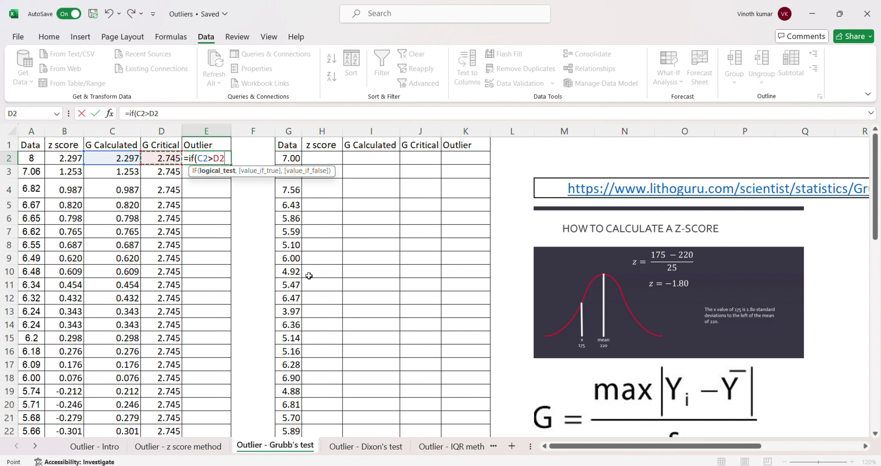
type(",")
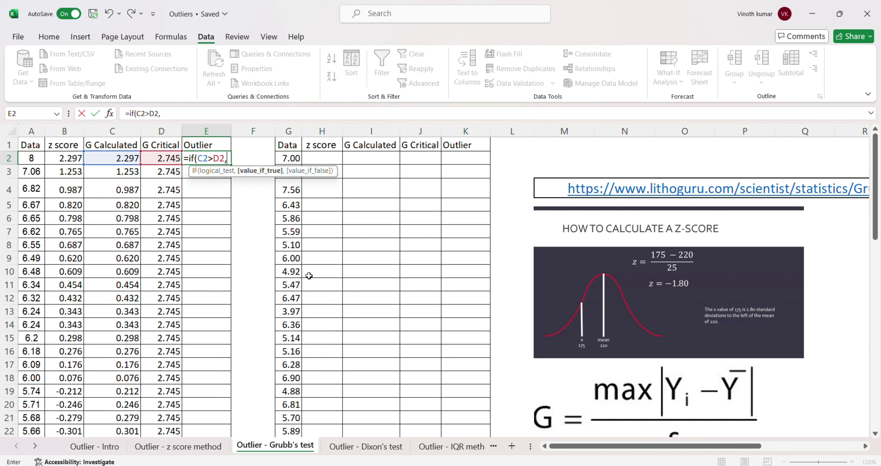
type("\"Outlier")
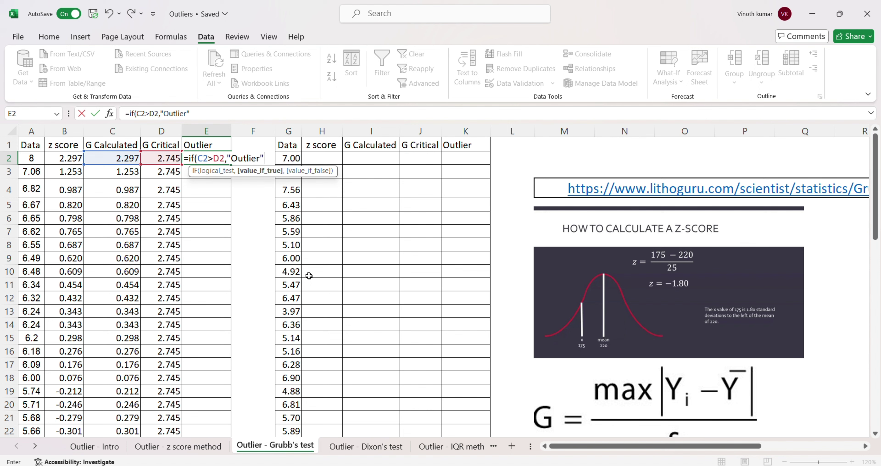
type(",")
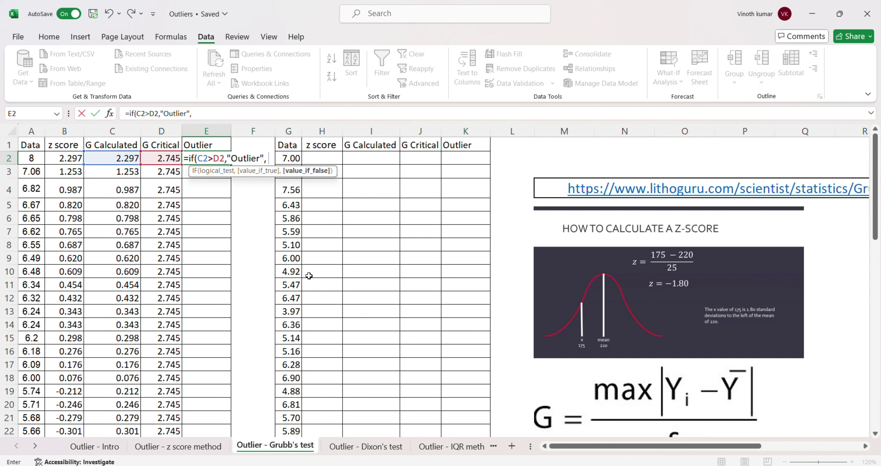
type("\"Not Oulier")
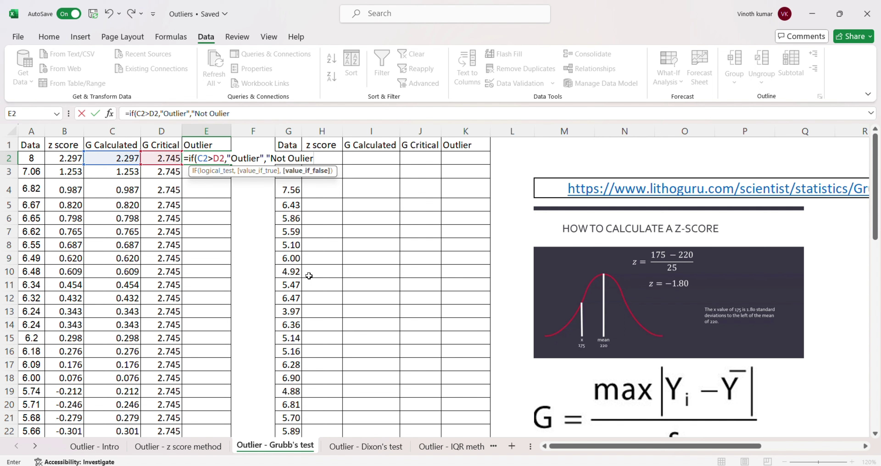
type(")")
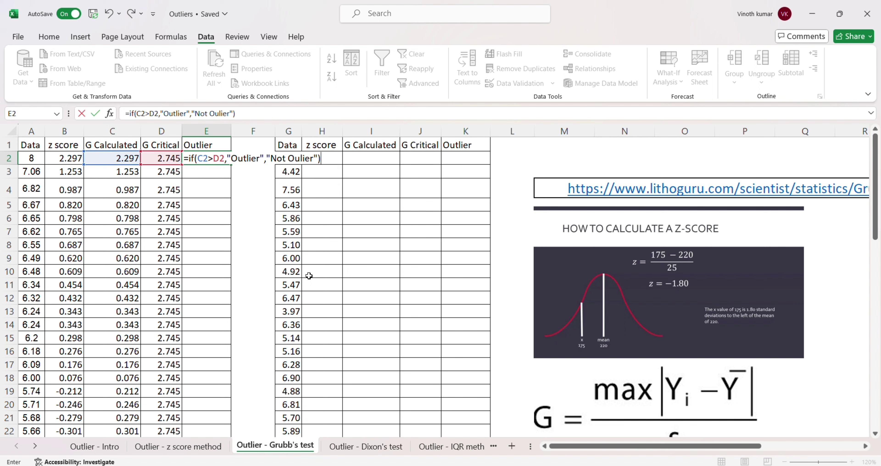
key("Return")
key("Up")
Step: Copy the outlier formula from E2 down the Outlier column to the last data row, E31
key("Left")
key("Left")
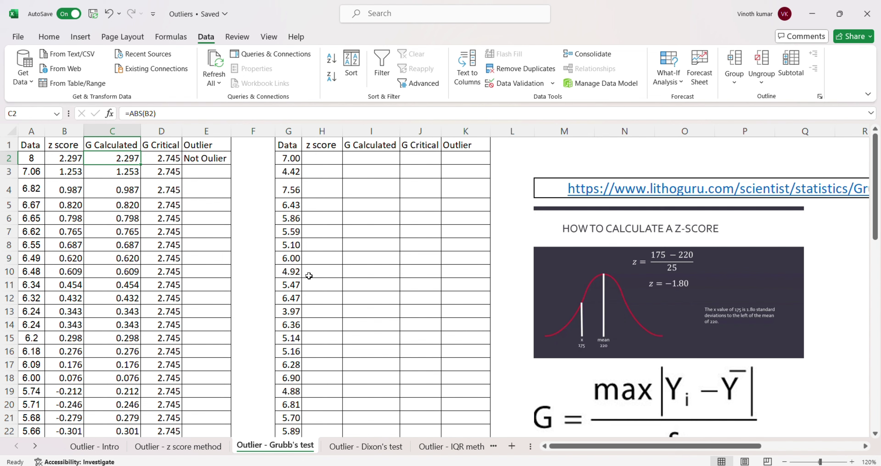
key("Right")
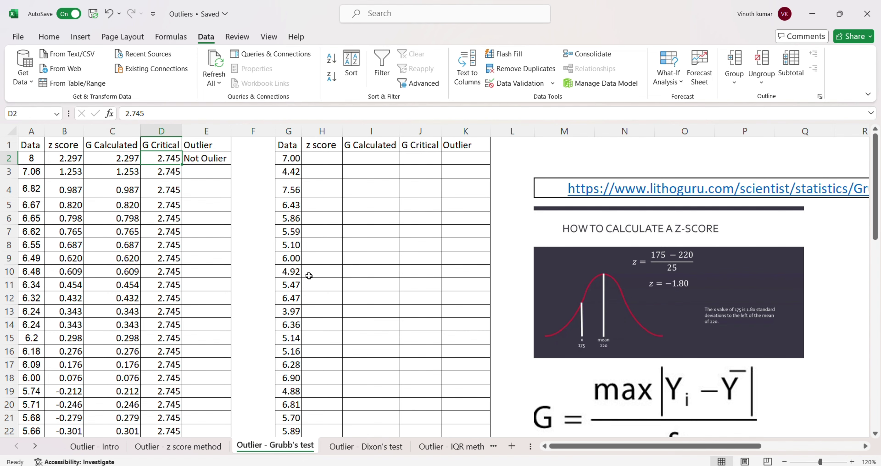
key("Right")
key("ctrl+c")
key("Left")
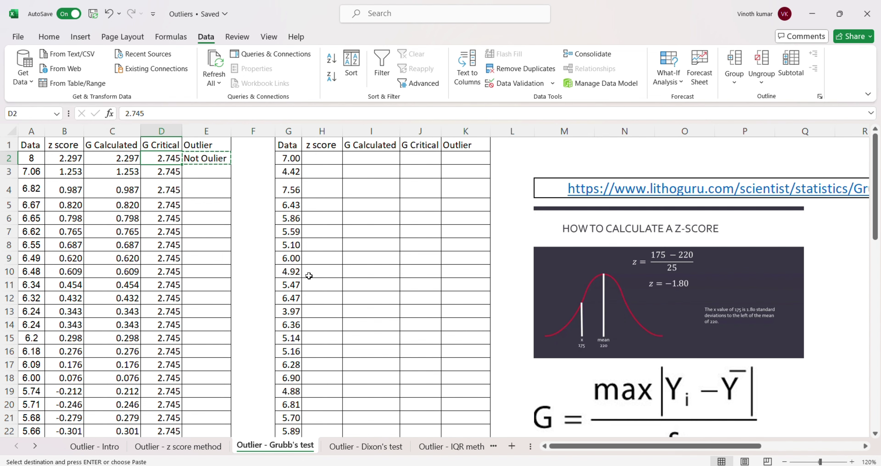
key("ctrl+Down")
key("Right")
key("ctrl+shift+Up")
key("ctrl+v")
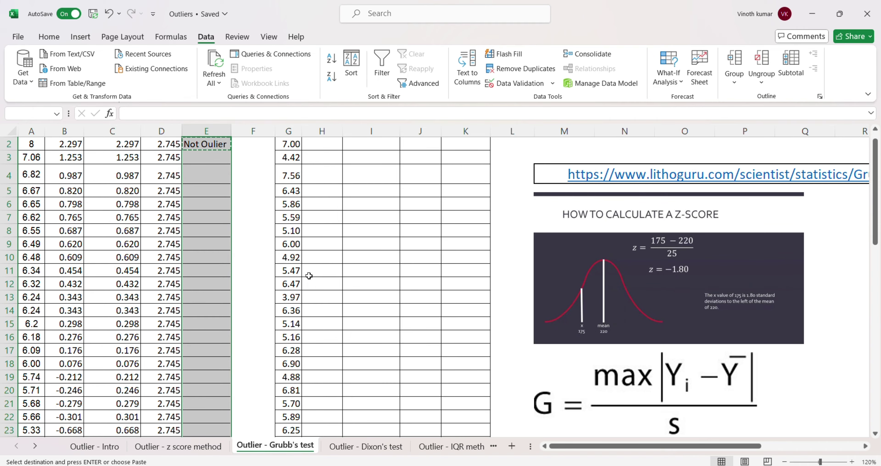
key("ctrl+Up")
key("Down")
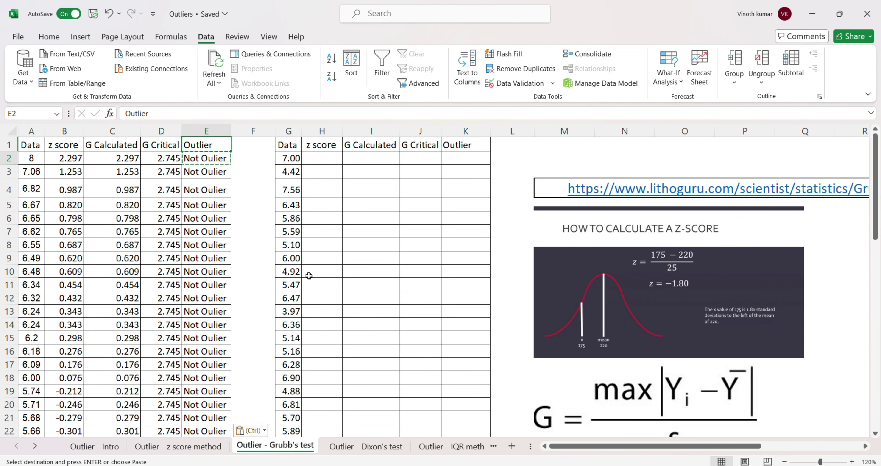
Step: Review the outlier formulas and G Critical value in the first rows of the first data set
key("Left")
key("Down")
key("Down")
key("Down")
key("Right")
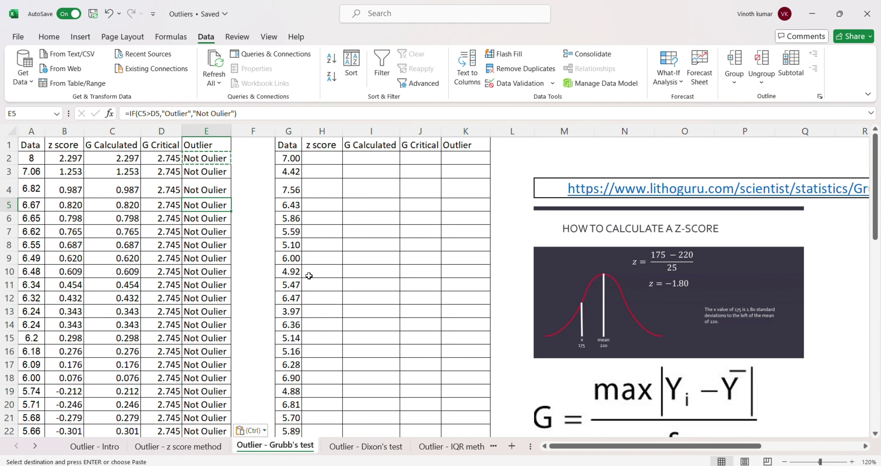
key("Up")
key("Up")
key("Left")
key("Down")
key("Right")
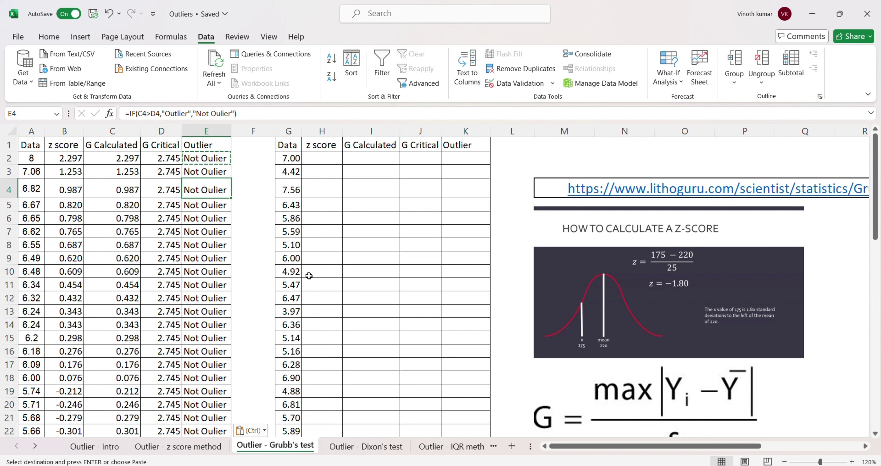
key("Up")
key("Left")
key("Up")
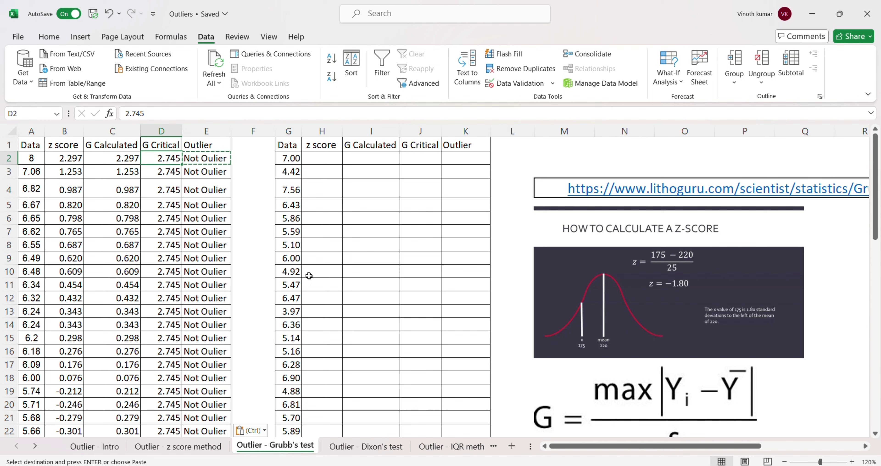
Step: Examine the G Calculated column down to row 31 and compare that row's G Critical value and outlier classification
key("Left")
key("Down")
key("Down")
key("Down")
key("Down")
key("Down")
key("Down")
key("Down")
key("Down")
key("Down")
key("Down")
key("Down")
key("Down")
key("Down")
key("Down")
key("Down")
key("Down")
key("Down")
key("Down")
key("Down")
key("Down")
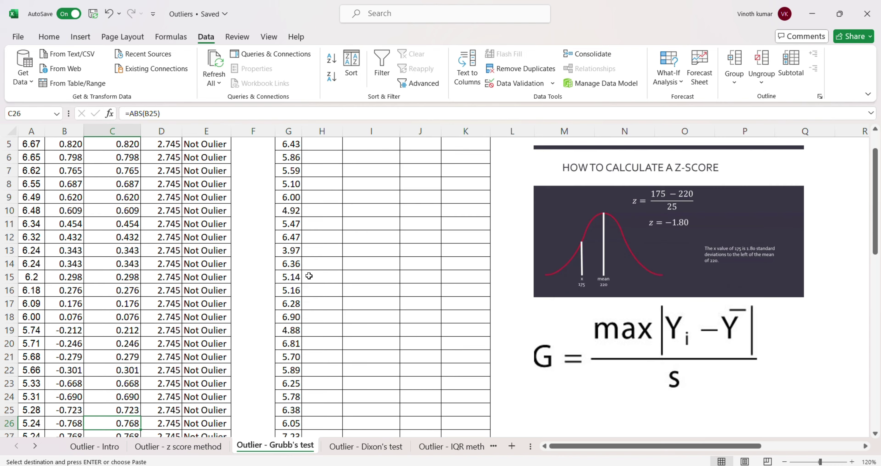
key("Down")
key("Down")
key("Down")
key("Down")
key("Down")
key("Down")
key("Down")
key("Down")
key("Down")
key("Down")
key("Down")
key("Down")
key("Up")
key("Up")
key("Up")
key("Up")
key("Up")
key("Up")
key("Up")
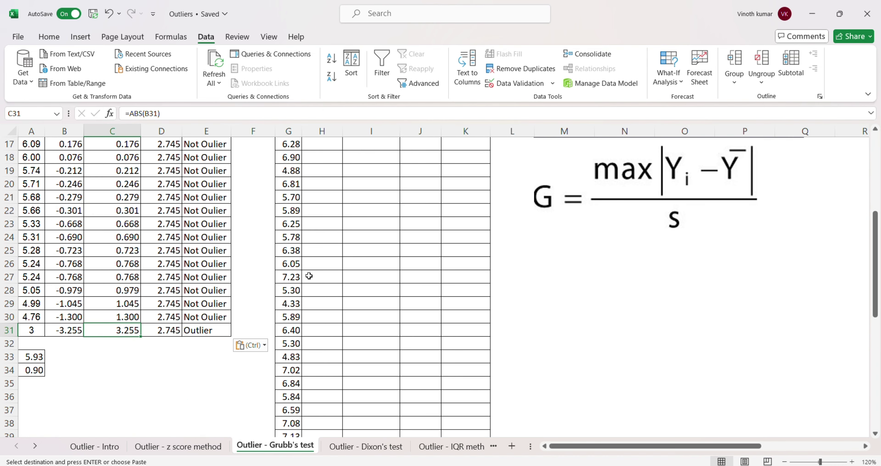
key("Left")
key("Left")
key("Right")
key("Right")
key("Right")
key("Right")
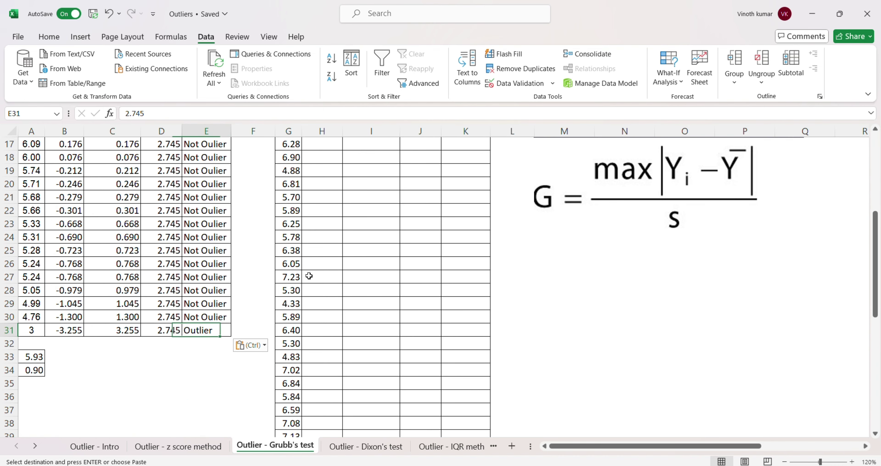
Step: Review the z score, G Calculated, G Critical and Outlier cells in row 2 of the first data set
key("Left")
key("Left")
key("ctrl+Up")
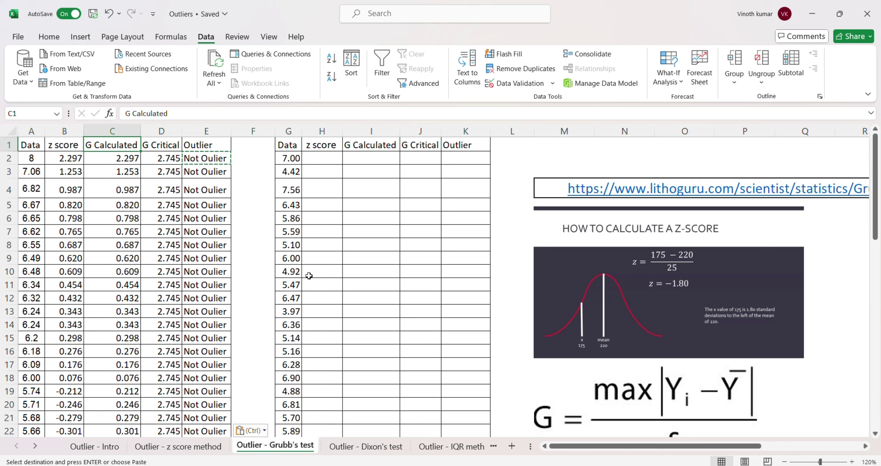
key("Down")
key("Right")
key("Right")
key("Left")
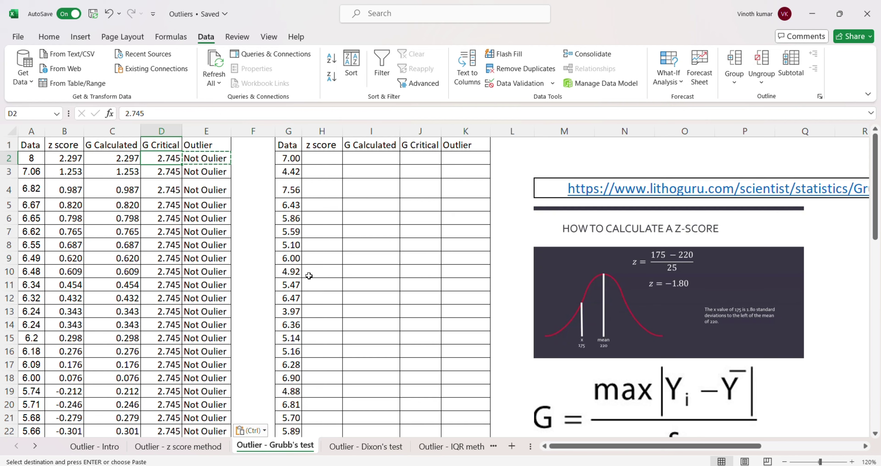
key("Left")
key("Left")
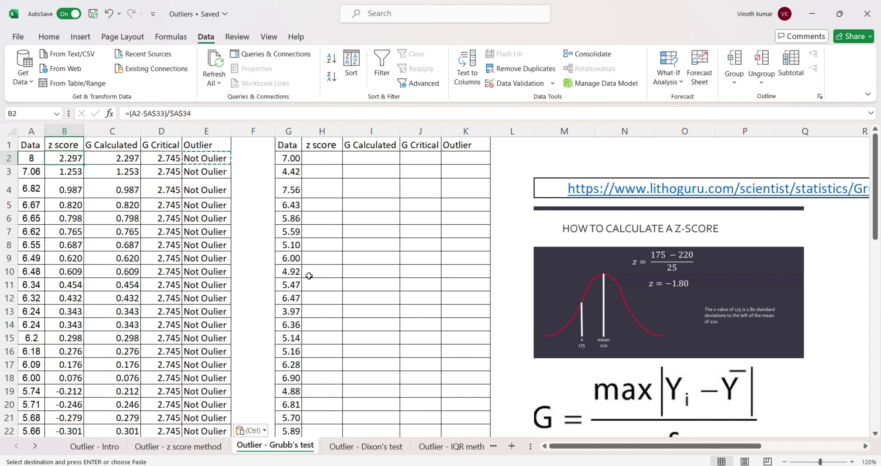
key("Right")
key("Right")
key("Right")
key("Right")
key("Right")
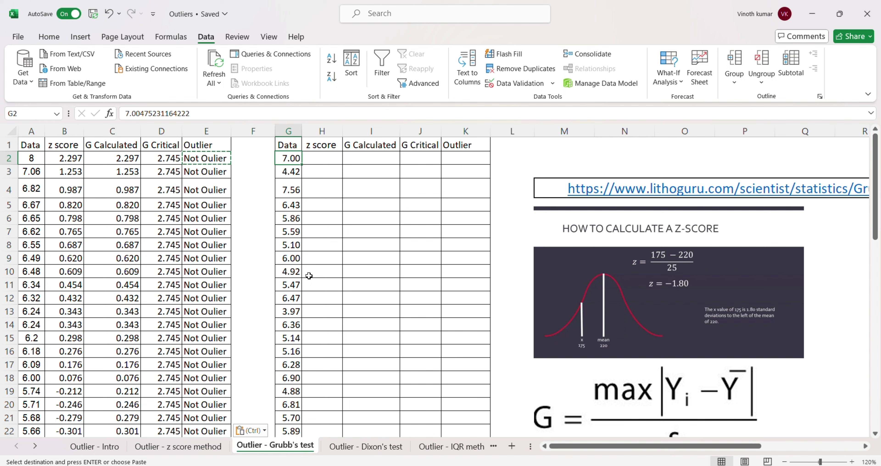
key("Left")
key("Left")
key("Left")
key("Left")
key("Left")
key("Left")
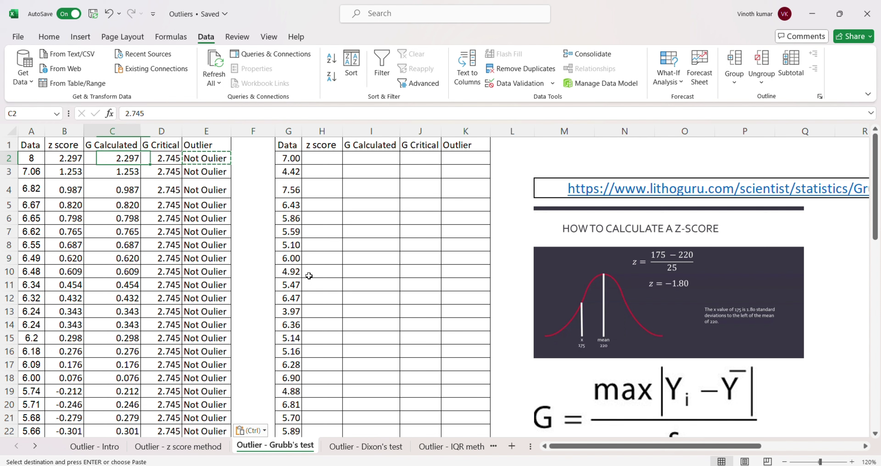
key("Right")
key("Right")
key("Right")
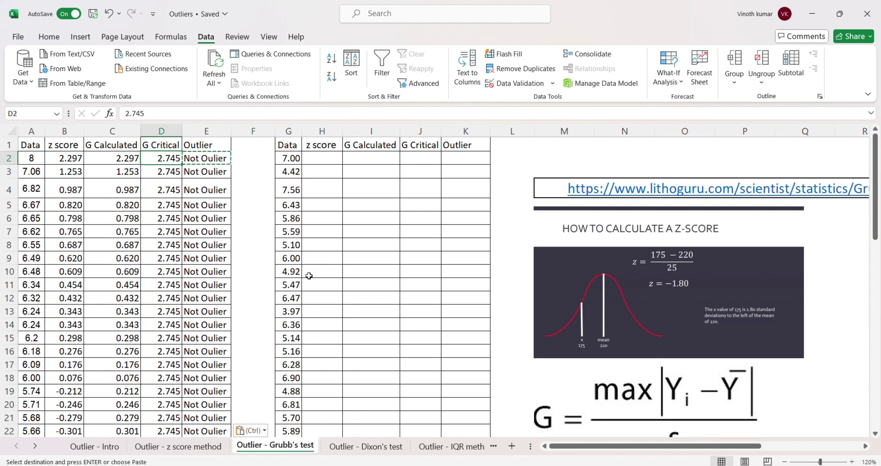
key("Left")
key("Left")
key("Left")
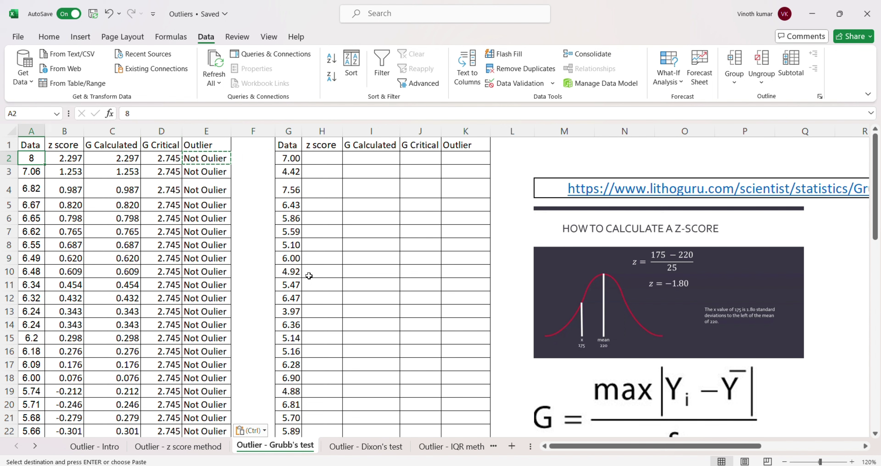
key("Right")
key("Right")
key("Right")
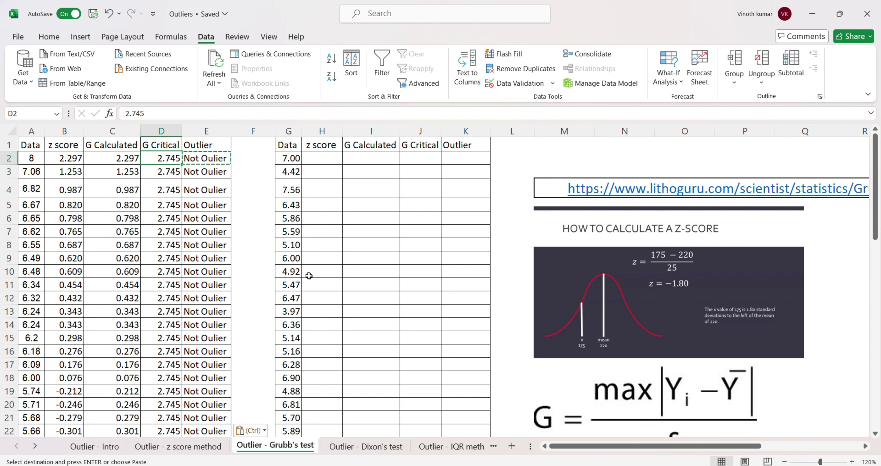
key("Right")
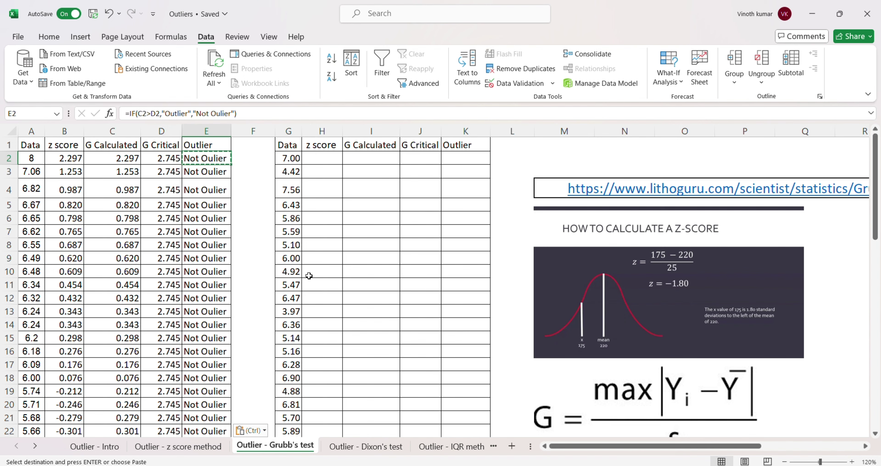
Step: Check the extent and size of the second data set by selecting G2:G61
key("Right")
key("Right")
key("ctrl+shift+Down")
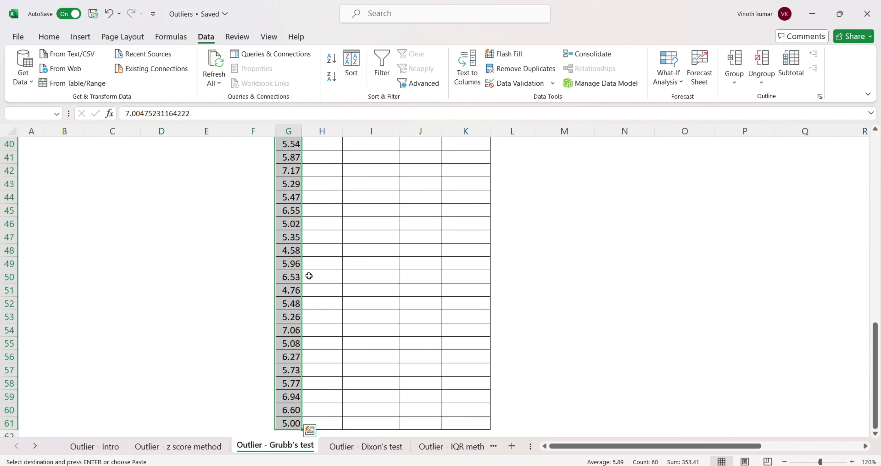
key("ctrl+shift+Up")
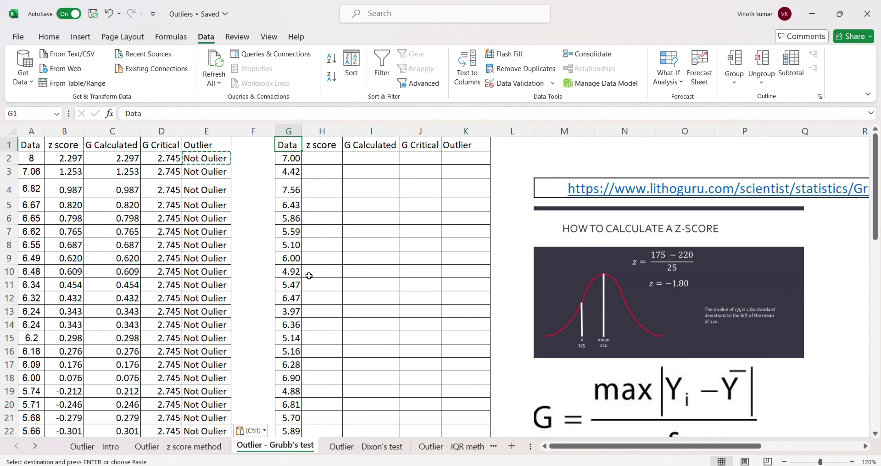
key("ctrl+shift+Down")
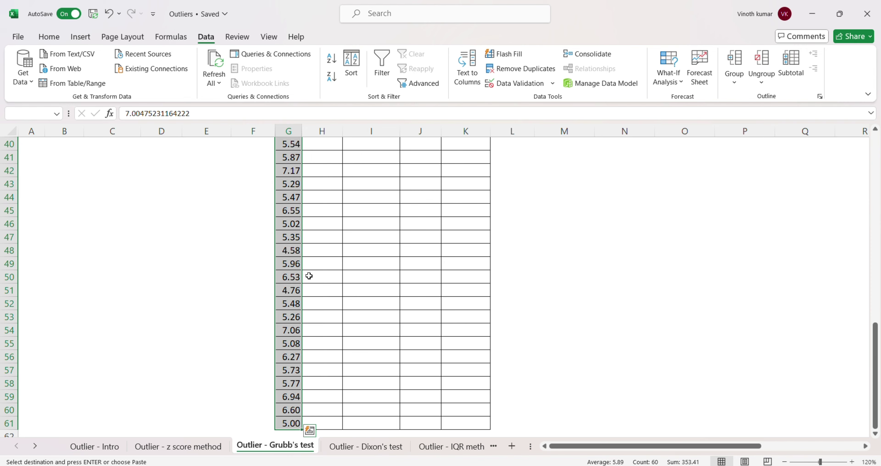
key("ctrl+shift+Up")
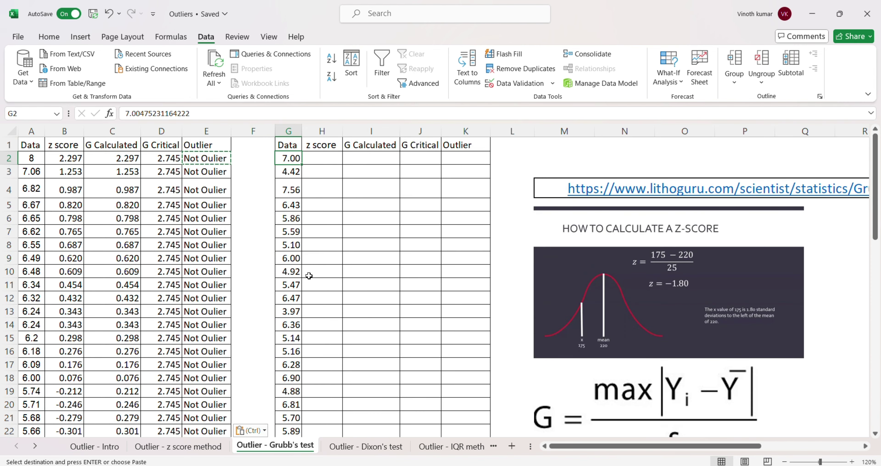
Step: Enter an AVERAGE formula over G2:G61 in G63 to calculate the second data set's mean
key("ctrl+Down")
key("Down")
key("Down")
key("Up")
key("Down")
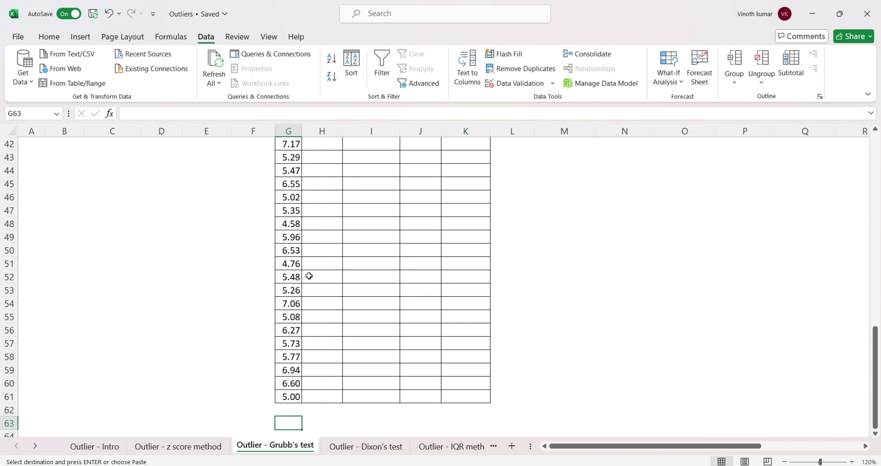
key("Escape")
type("=av")
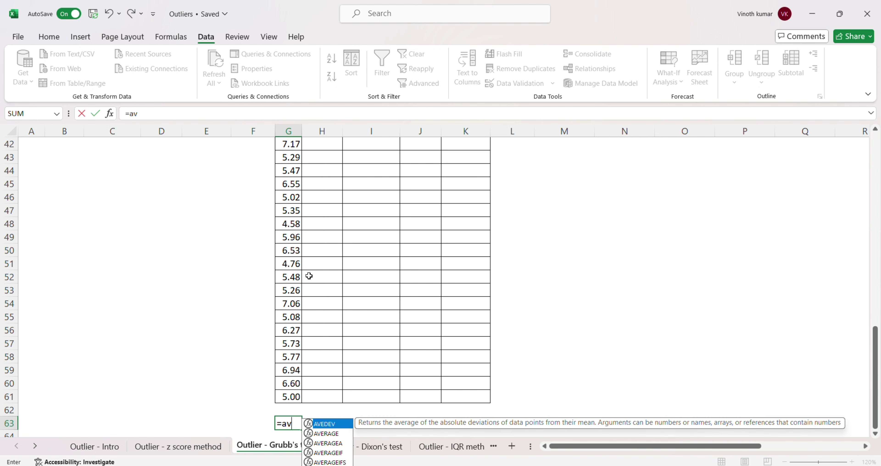
double_click(328, 434)
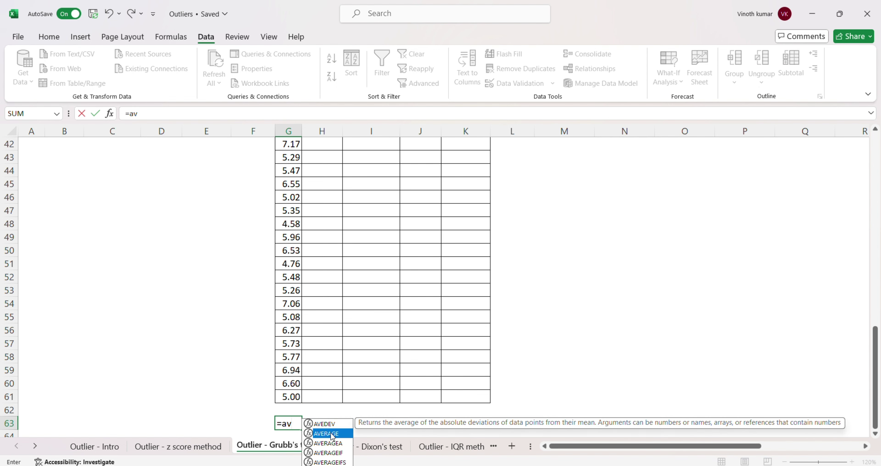
left_click(293, 309)
key("ctrl+Up")
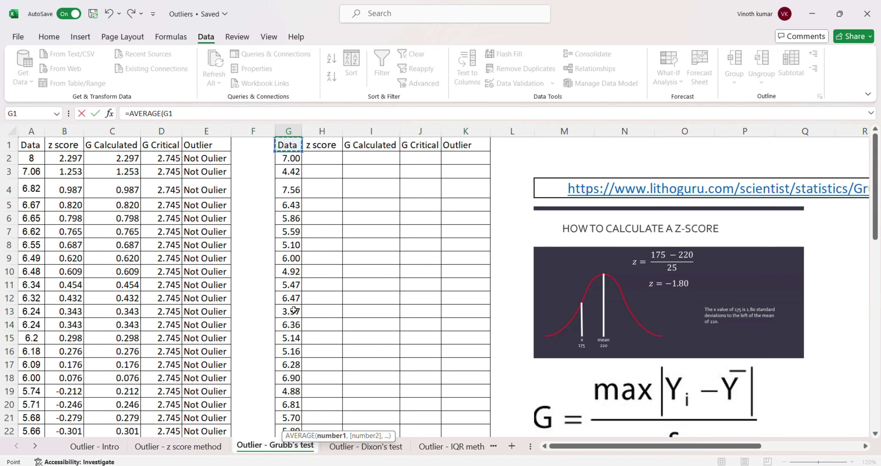
key("Down")
key("ctrl+shift+Down")
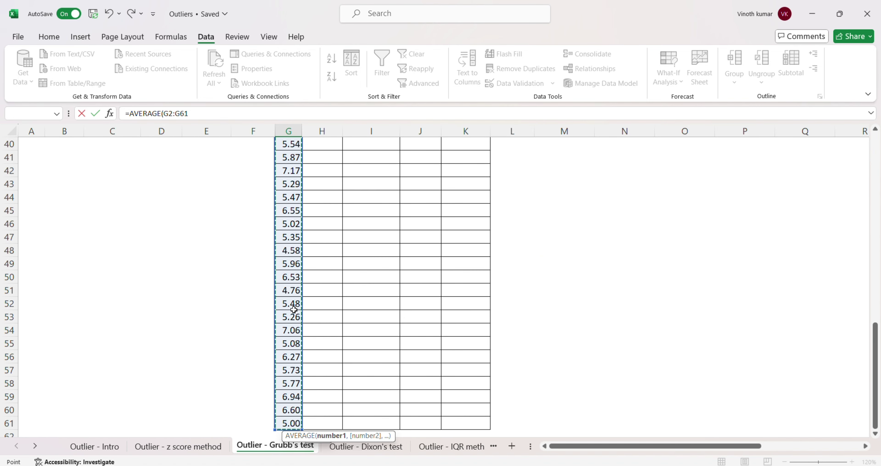
key("ctrl+Return")
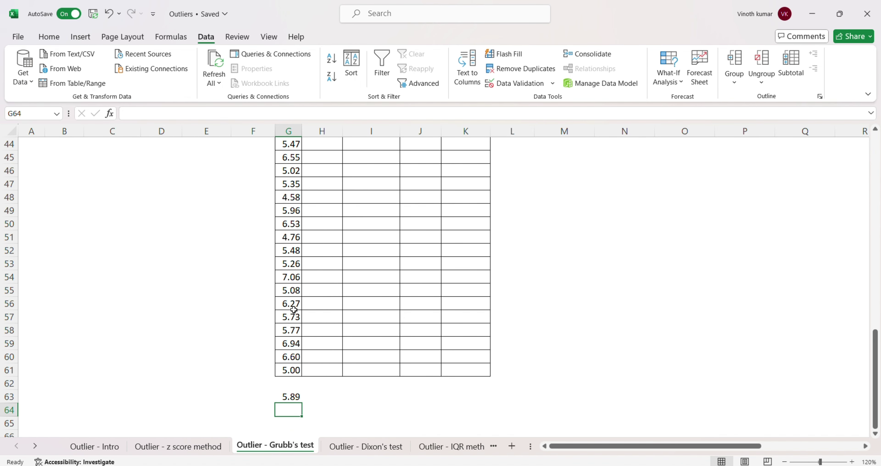
Step: Enter a STDEV formula over G2:G61 in G64 to calculate the second data set's standard deviation
type("=std")
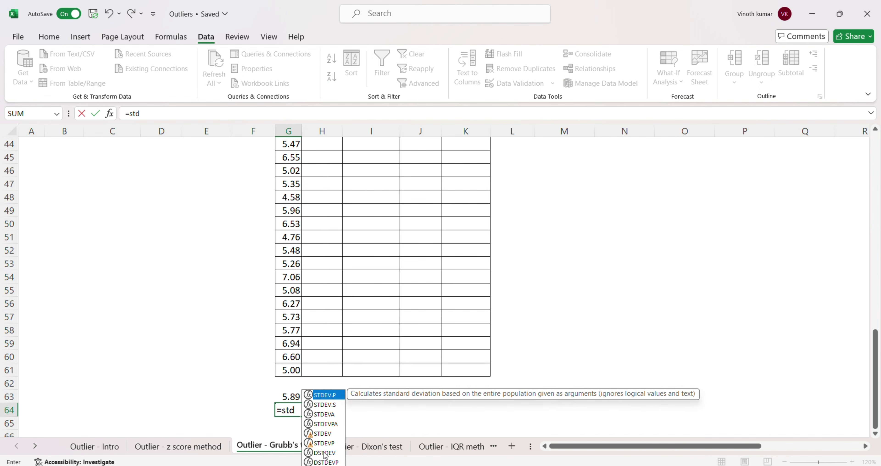
double_click(324, 434)
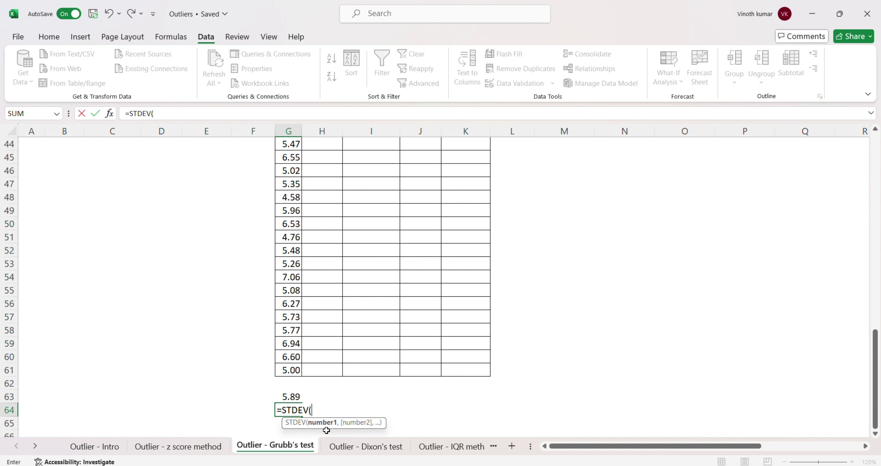
left_click(301, 305)
key("ctrl+Up")
key("Down")
key("ctrl+shift+Down")
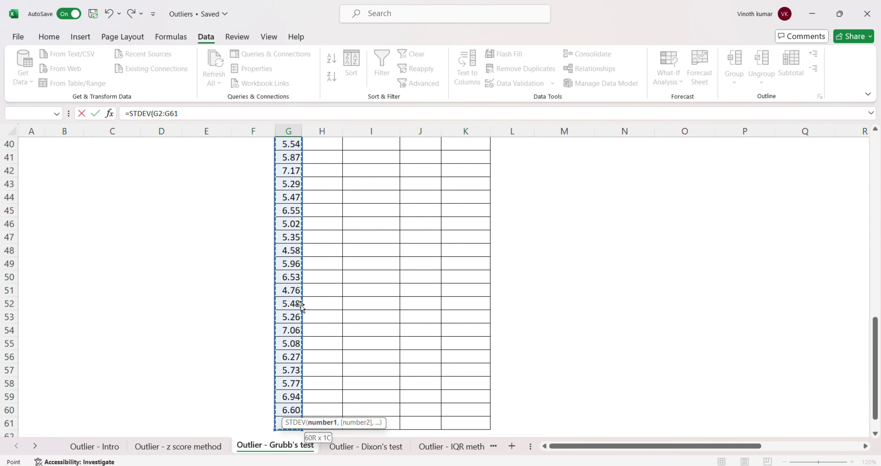
key("Return")
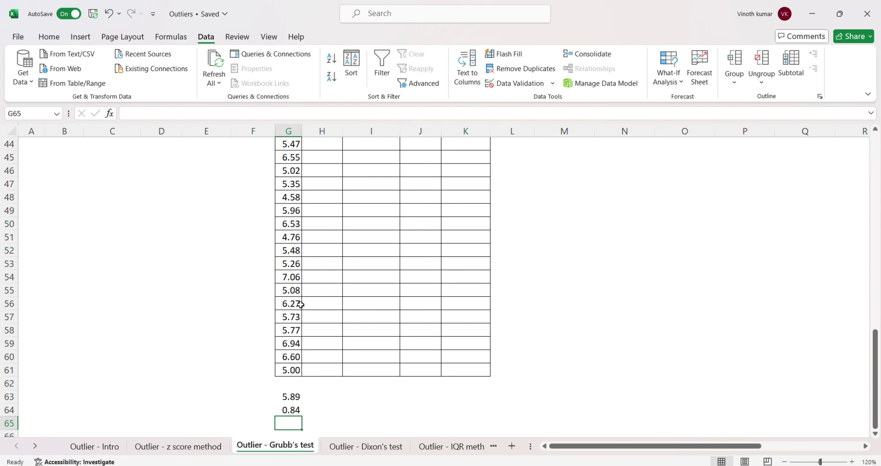
Step: Check the first data set's standard deviation formula in A34, and return to the cell below the second data set's statistics
key("Up")
key("Up")
key("Up")
key("Left")
key("Left")
key("Left")
key("Left")
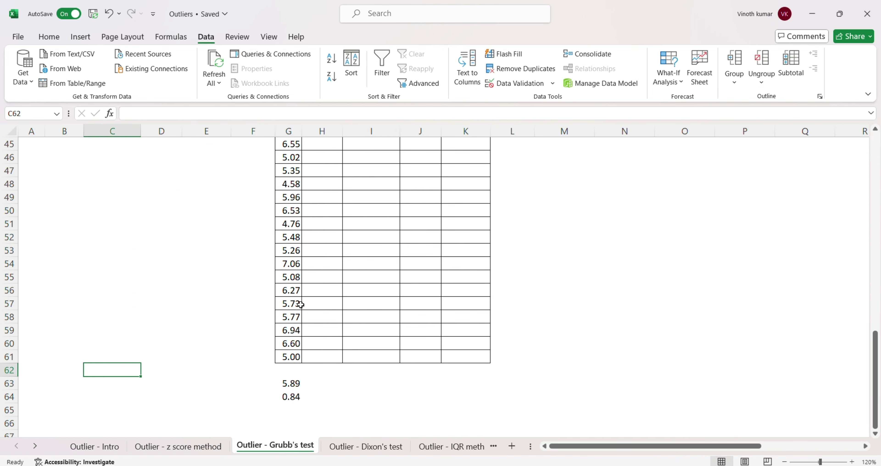
key("Left")
key("Left")
key("ctrl+Up")
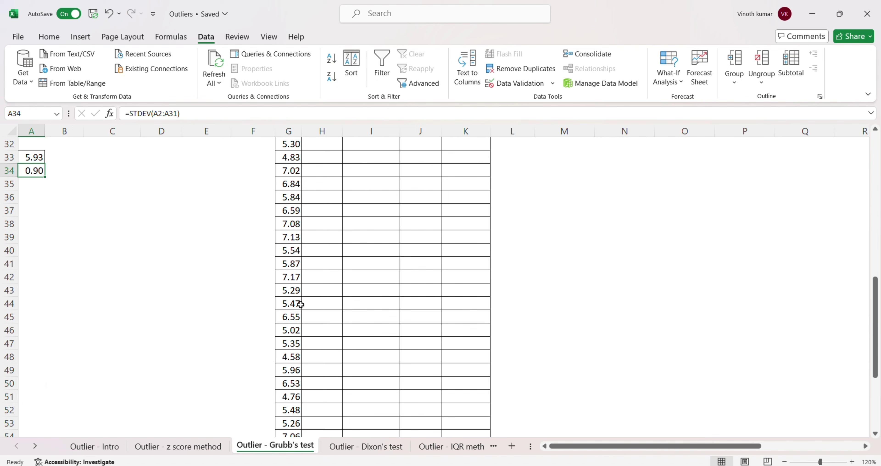
key("Down")
key("Down")
key("Down")
key("Down")
key("Down")
key("Down")
key("Down")
key("Down")
key("Down")
key("Down")
key("Down")
key("Down")
key("Down")
key("Down")
key("Down")
key("Down")
key("Down")
key("Down")
key("Down")
key("Down")
key("Right")
key("Right")
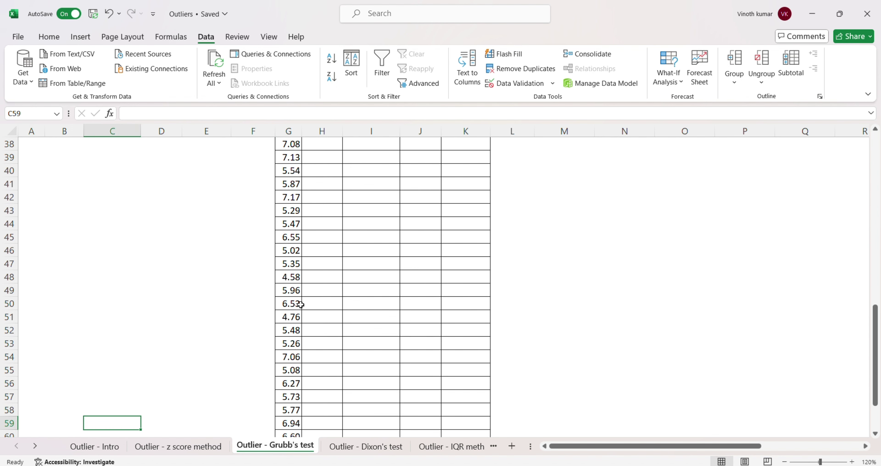
key("Right")
key("Right")
key("Right")
key("Right")
key("Down")
key("Down")
key("Down")
key("Down")
key("Down")
key("Down")
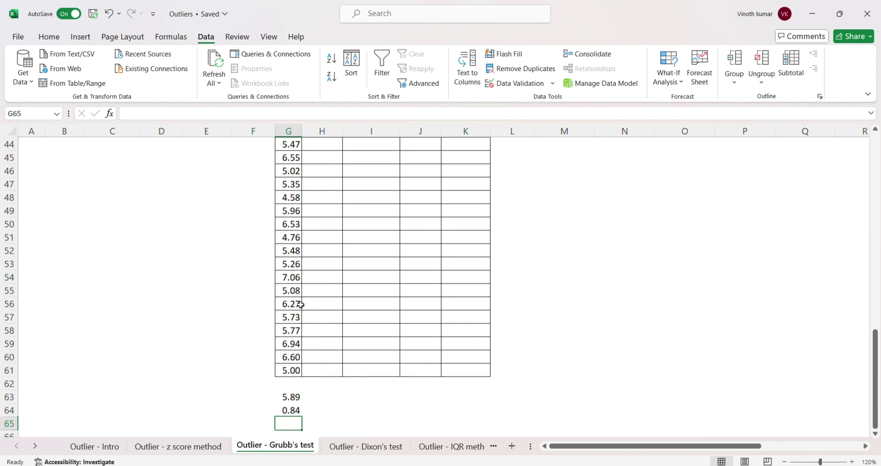
Step: Check the mean and standard deviation formulas of the second data set in G63 and G64
key("Up")
key("Up")
key("Up")
key("Down")
key("Down")
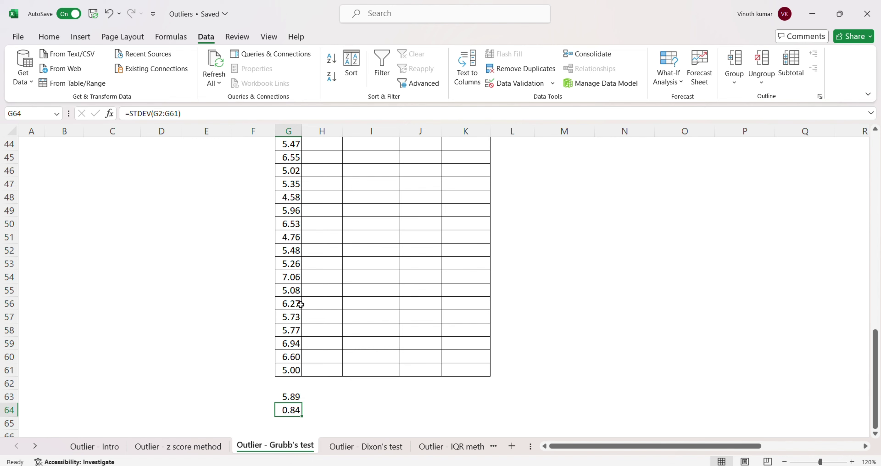
Step: Begin the z score formula in H2 by subtracting the absolute reference $G$63 from G2 in parentheses
key("Up")
key("Up")
key("Up")
key("Up")
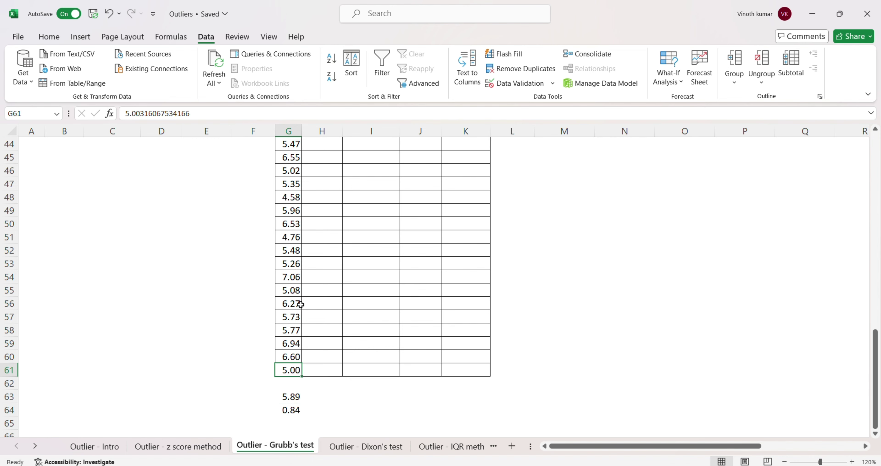
key("ctrl+Up")
key("Down")
key("Down")
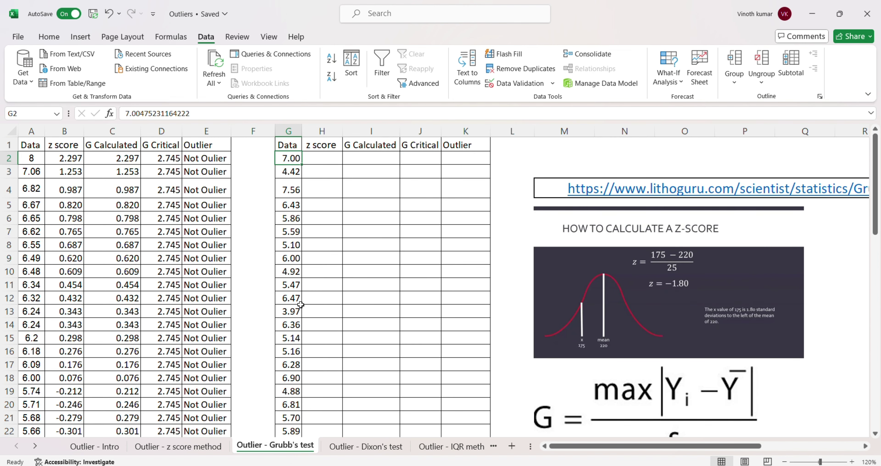
key("Up")
key("Up")
key("Right")
key("Down")
type("=")
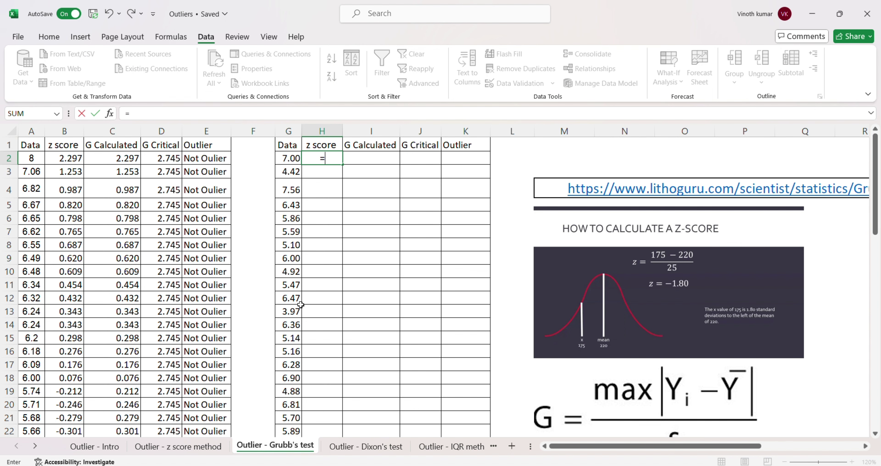
type("(")
key("Left")
type("-")
key("Left")
key("ctrl+Down")
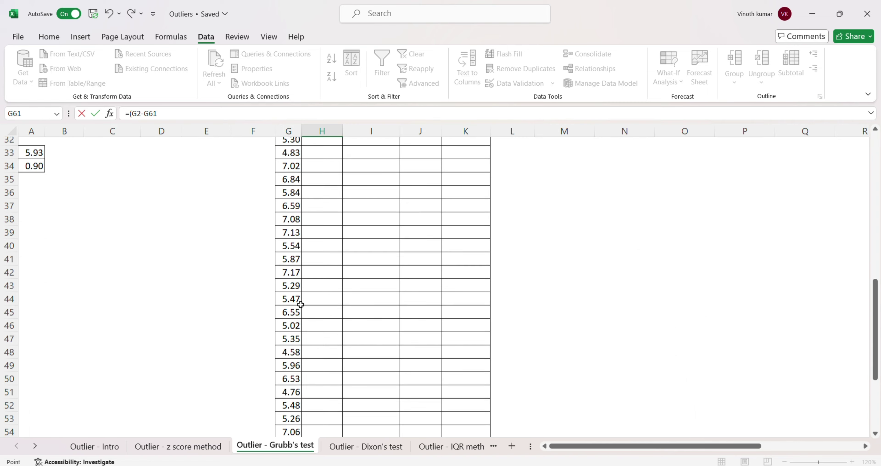
key("Down")
key("Down")
key("Down")
key("Up")
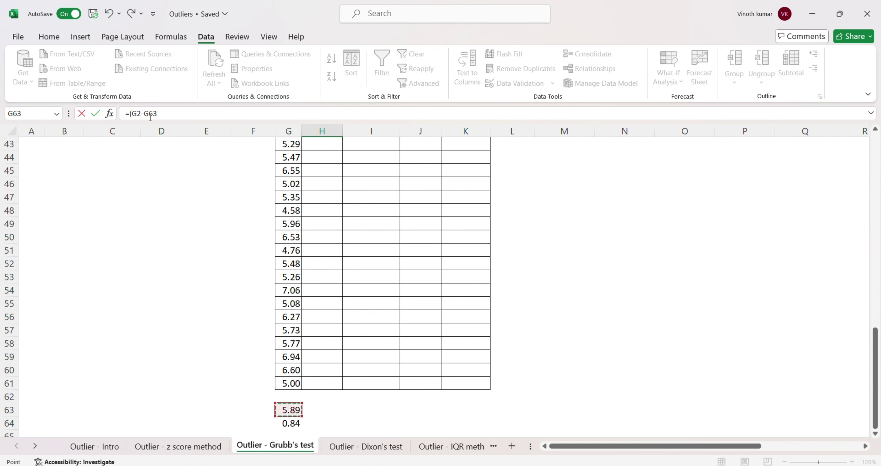
left_click(145, 113)
type("$G$63)/")
Step: Complete the H2 z score formula by dividing by the standard deviation in $G$64
left_click(294, 423)
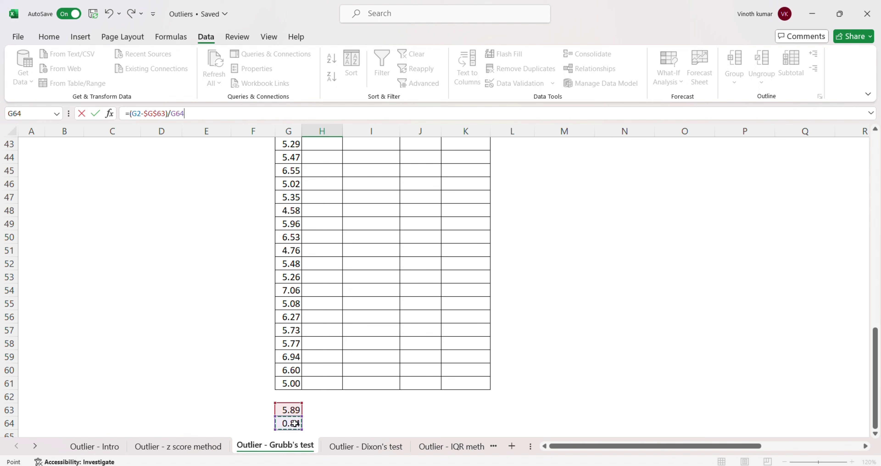
left_click(174, 114)
type("$G$")
key("Return")
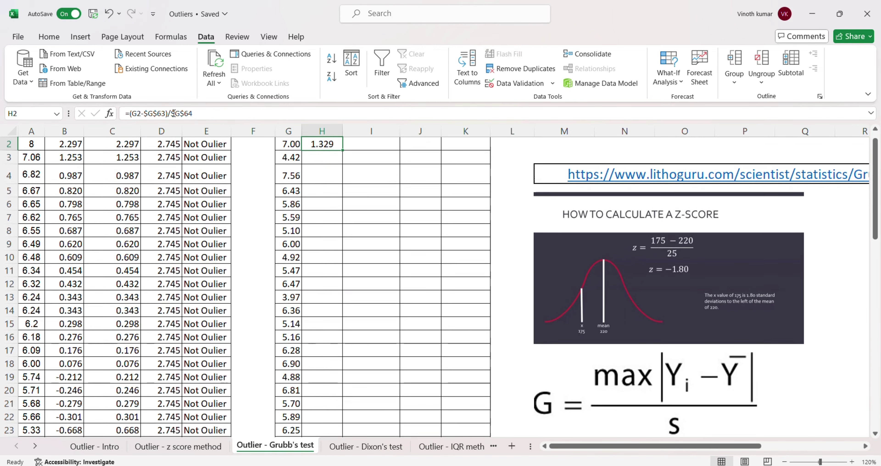
key("Up")
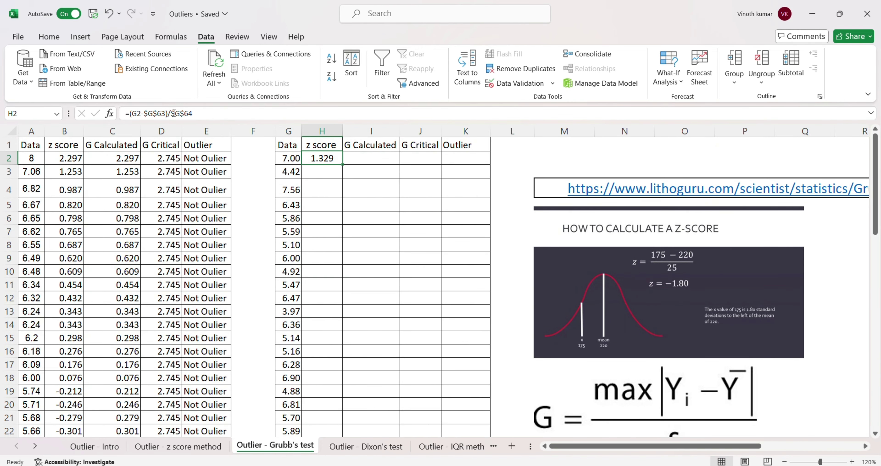
Step: Copy the z score formula from H2 down the column through H61
key("ctrl+c")
key("Left")
key("ctrl+Down")
key("Right")
key("Up")
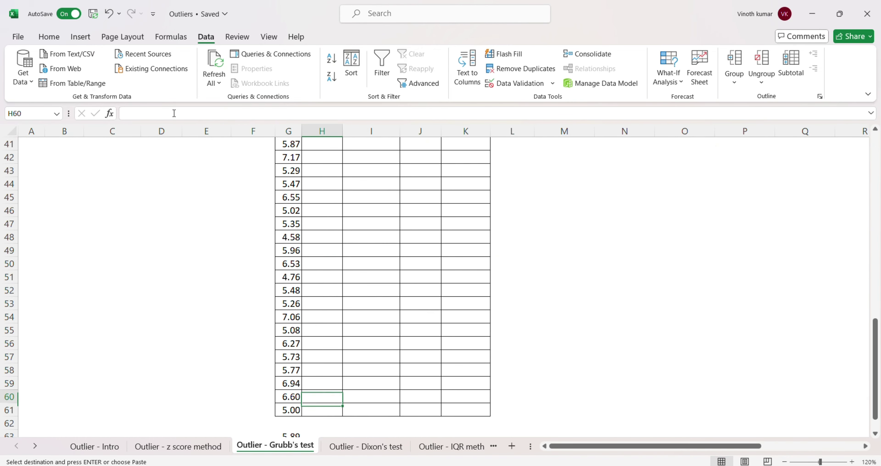
key("shift+Down")
key("ctrl+shift+Up")
key("ctrl+v")
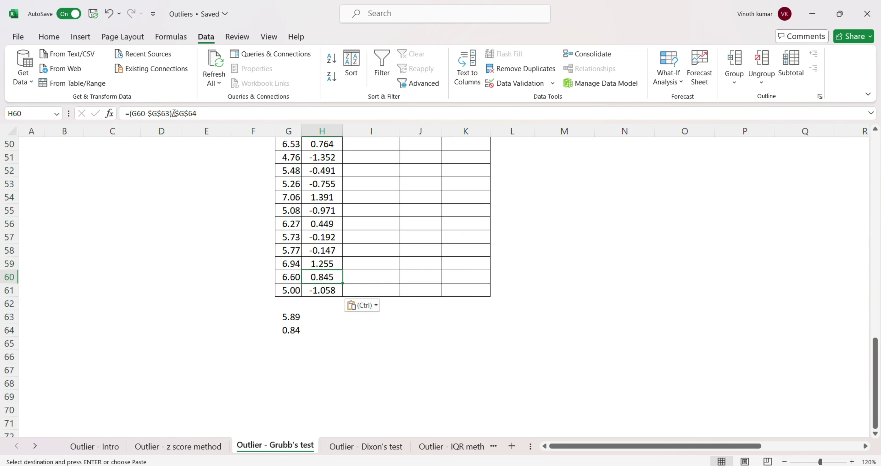
Step: Enter =ABS(H2) in I2 as the second data set's first G Calculated value
key("ctrl+Up")
key("Down")
key("Right")
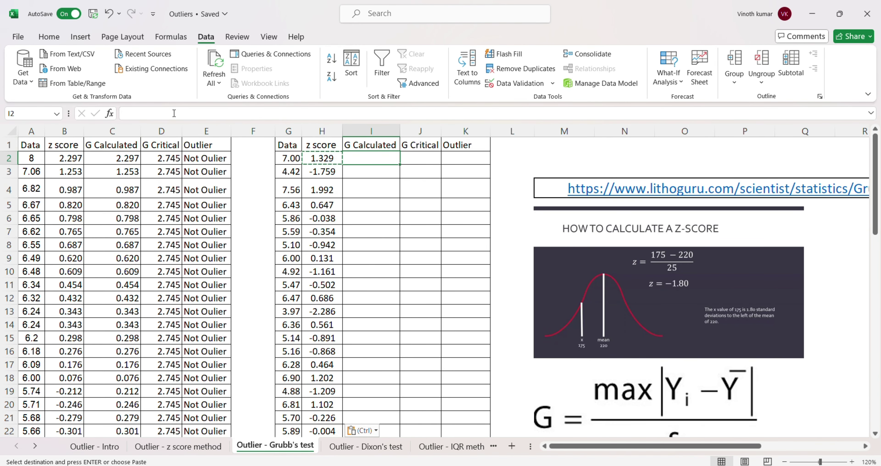
type("=")
key("Left")
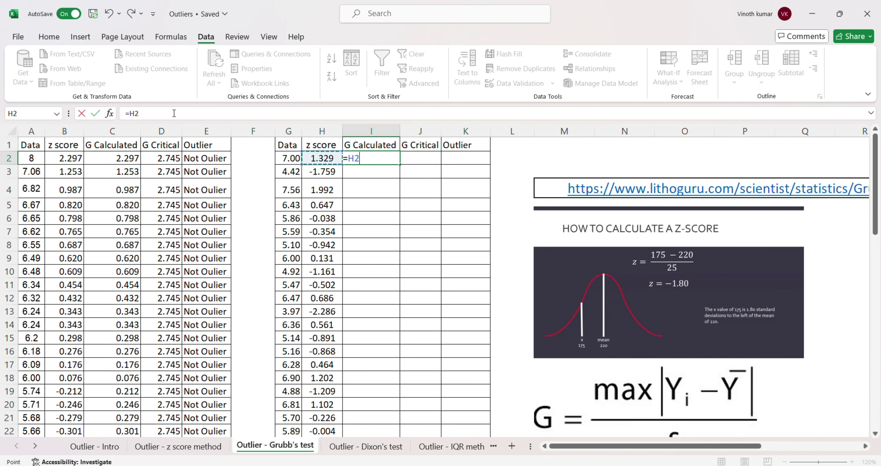
key("BackSpace")
key("BackSpace")
type("ab")
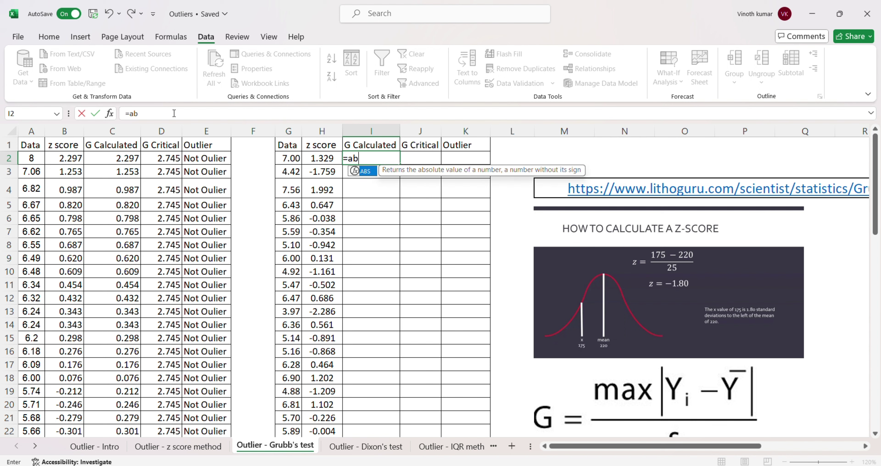
type("s")
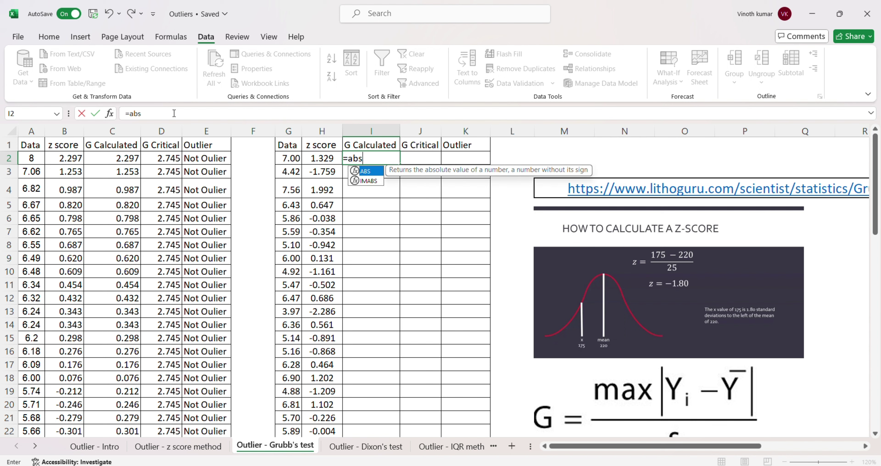
type("(")
key("Left")
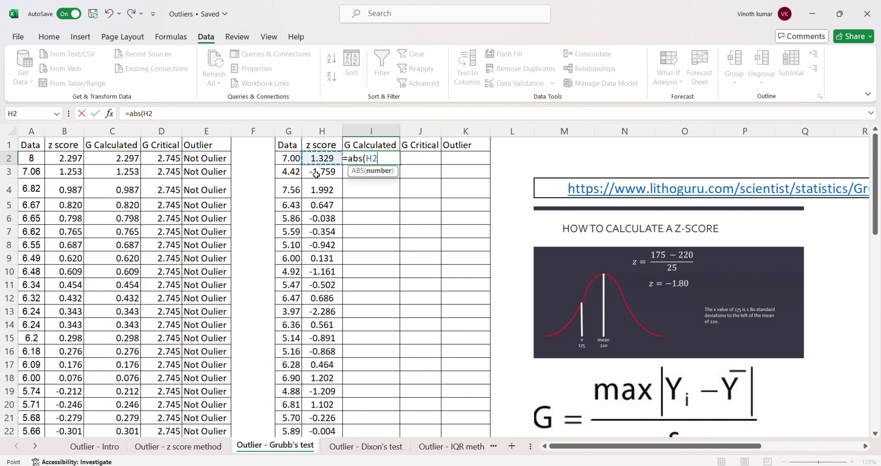
type(")")
key("Return")
key("Up")
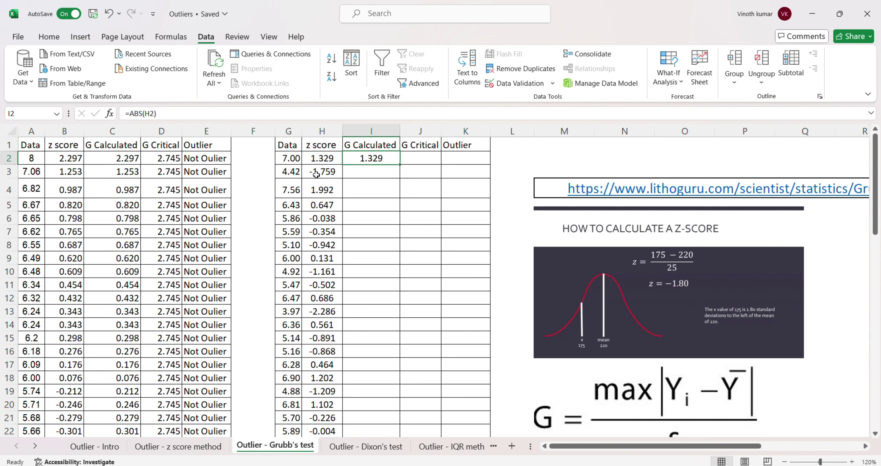
Step: Copy the ABS formula from I2 down the G Calculated column through I61
key("ctrl+c")
key("Left")
key("ctrl+Down")
key("Right")
key("ctrl+shift+Up")
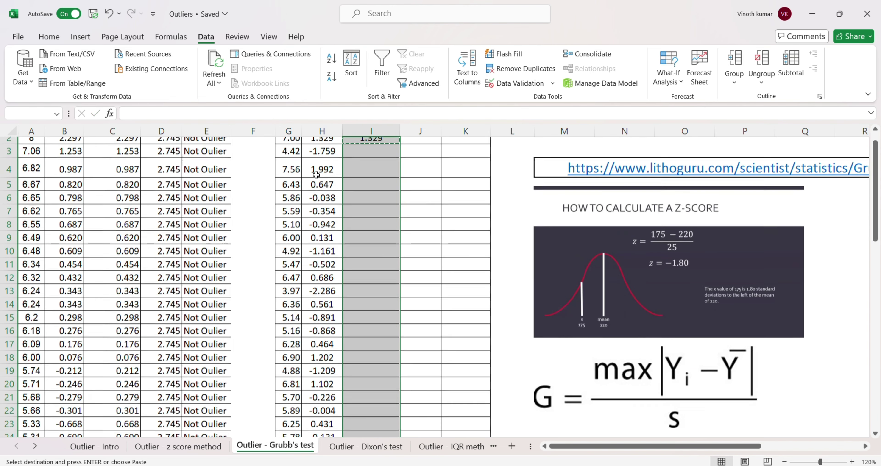
key("ctrl+v")
key("Up")
key("ctrl+Up")
key("Down")
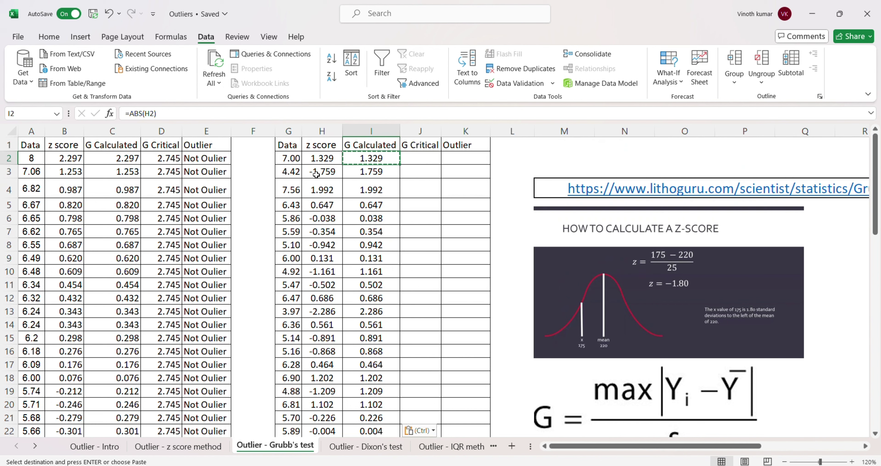
Step: Switch to the Grubbs critical values PDF in the browser and look up the upper 5% critical value for 60 observations
key("Right")
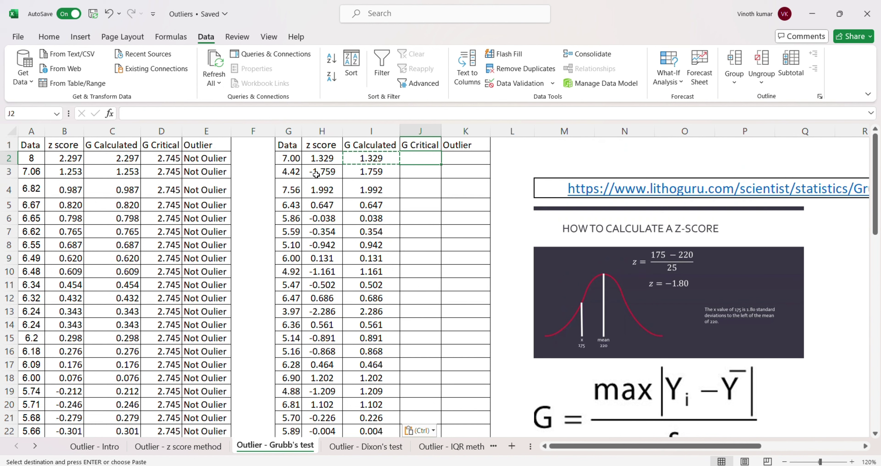
key("alt+Tab")
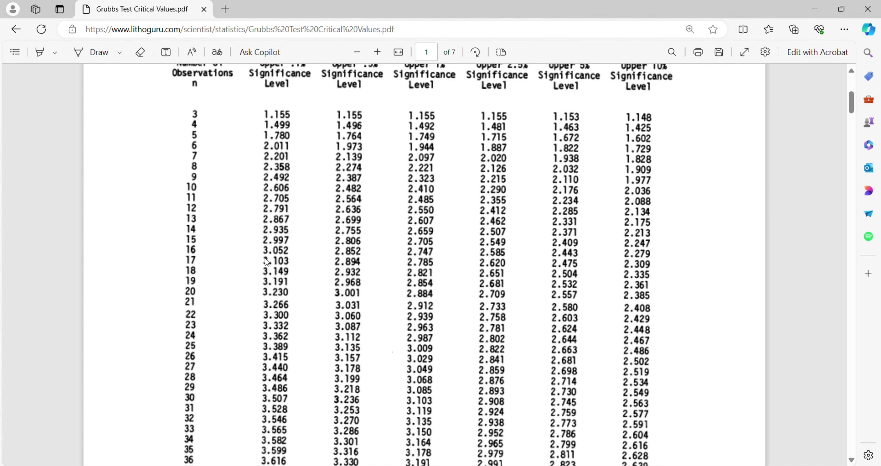
scroll(267, 262, "down", 1)
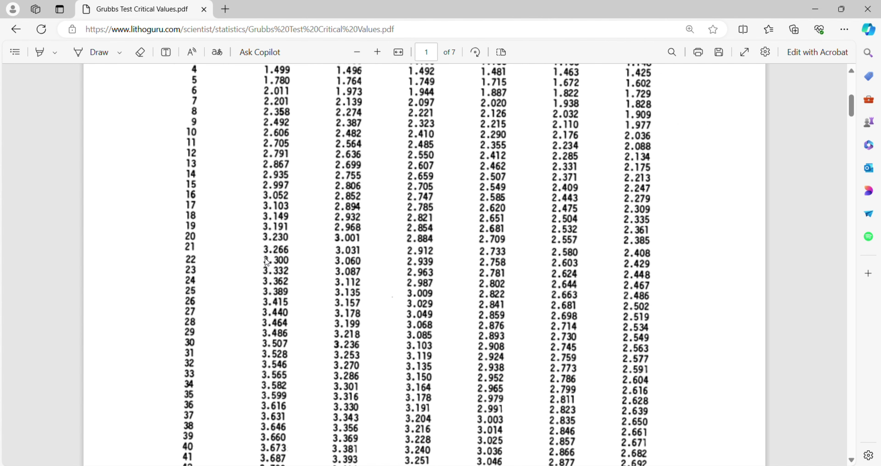
scroll(266, 262, "up", 2)
scroll(265, 259, "down", 1)
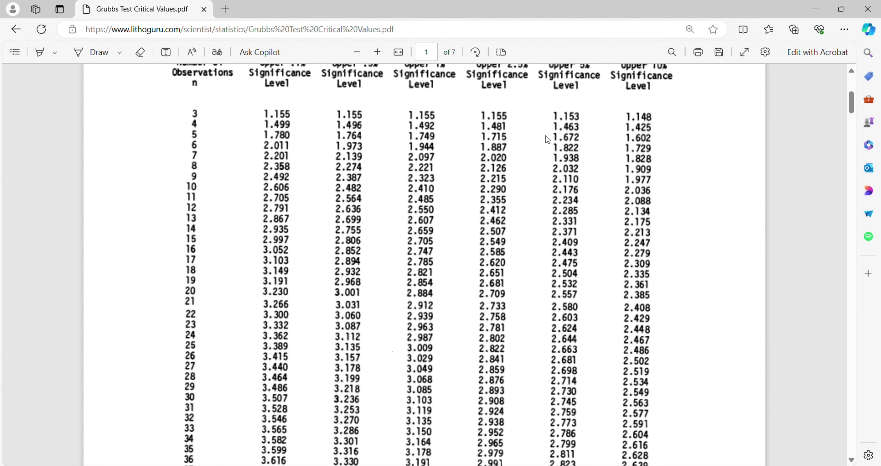
scroll(569, 261, "down", 5)
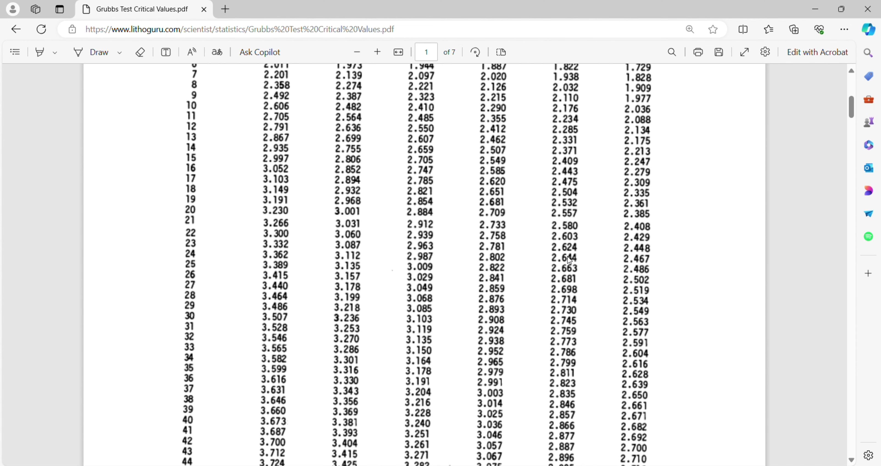
scroll(568, 261, "down", 9)
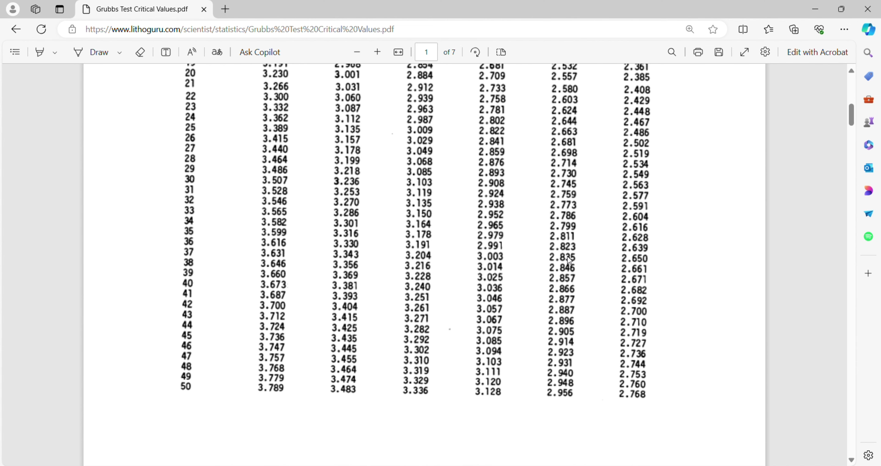
scroll(567, 256, "down", 7)
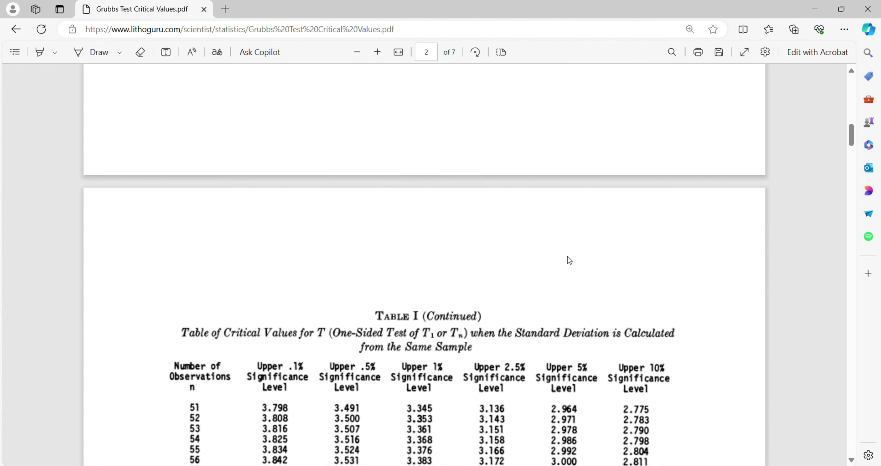
scroll(567, 259, "down", 1)
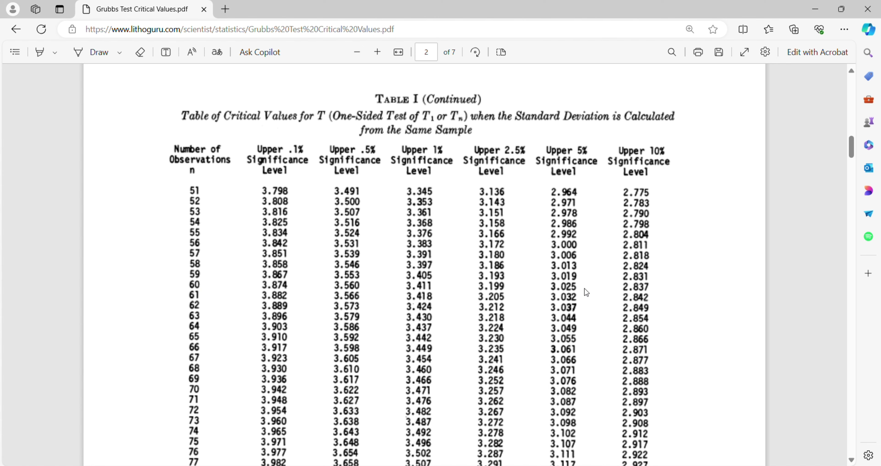
Step: Return to the Excel workbook and enter 3.025 as the G Critical value in J2
key("alt+Tab")
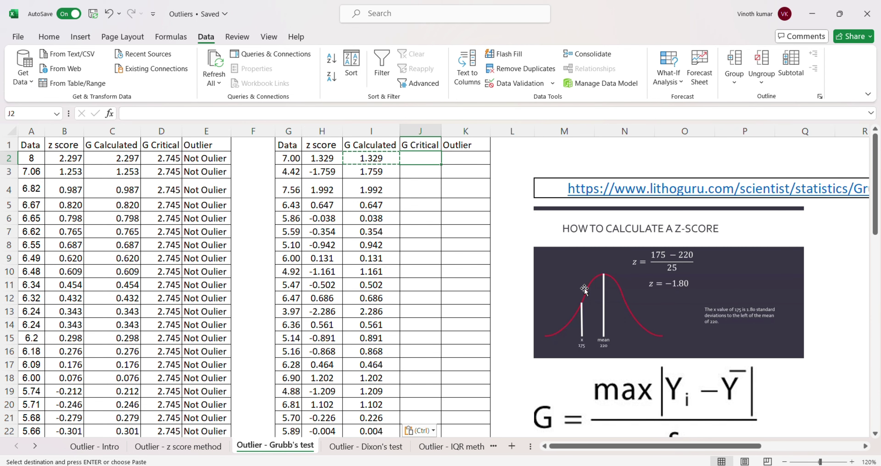
type("3.02")
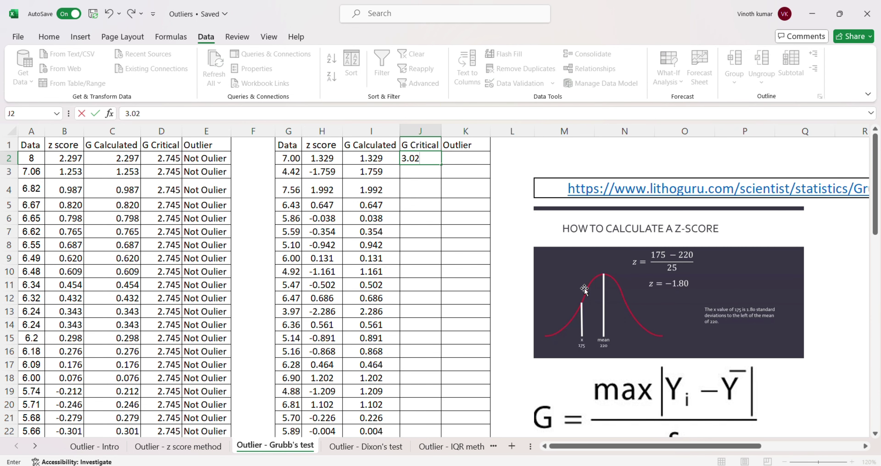
type("5")
key("Return")
Step: Copy the G Critical value from J2 down the column through J61
key("Up")
key("ctrl+c")
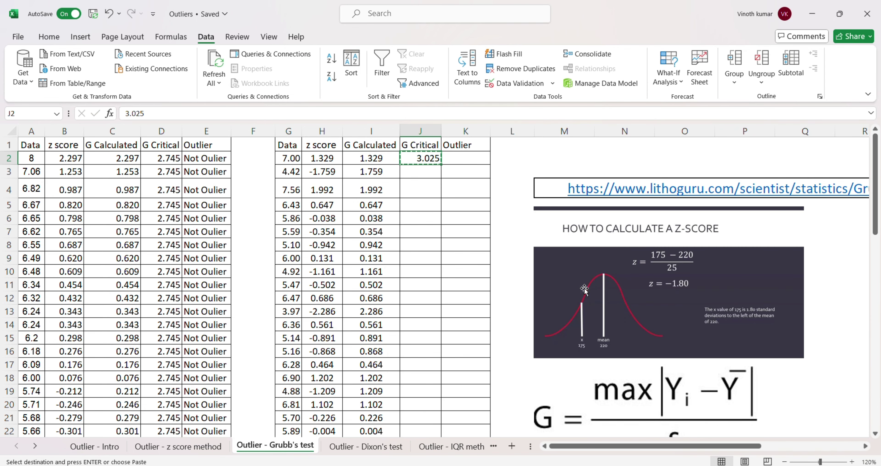
key("Left")
key("ctrl+Down")
key("Right")
key("ctrl+shift+Up")
key("ctrl+v")
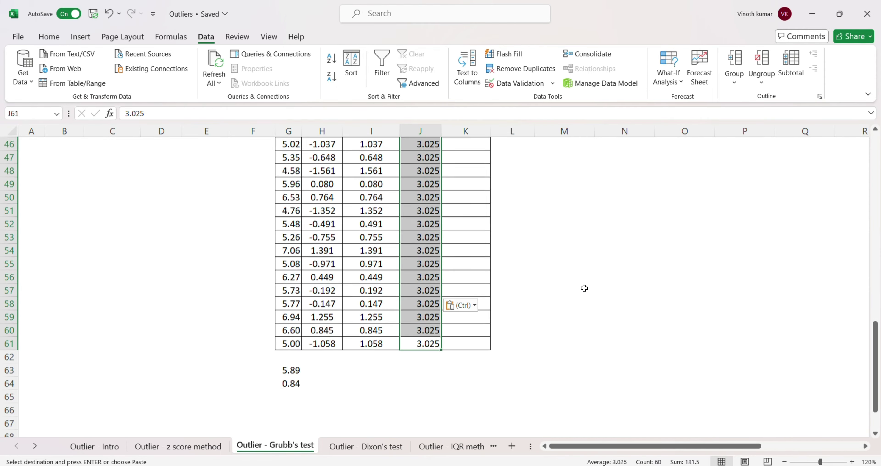
key("ctrl+Up")
Step: Copy the first data set's outlier formula from E2 into K2 for the second data set
key("Right")
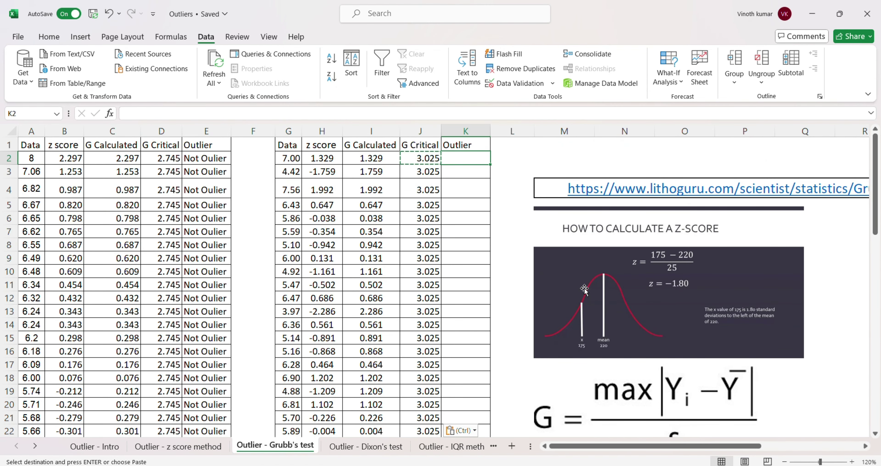
key("Left")
key("Left")
key("Left")
key("Left")
key("Left")
key("Left")
key("ctrl+c")
key("Right")
key("Right")
key("Right")
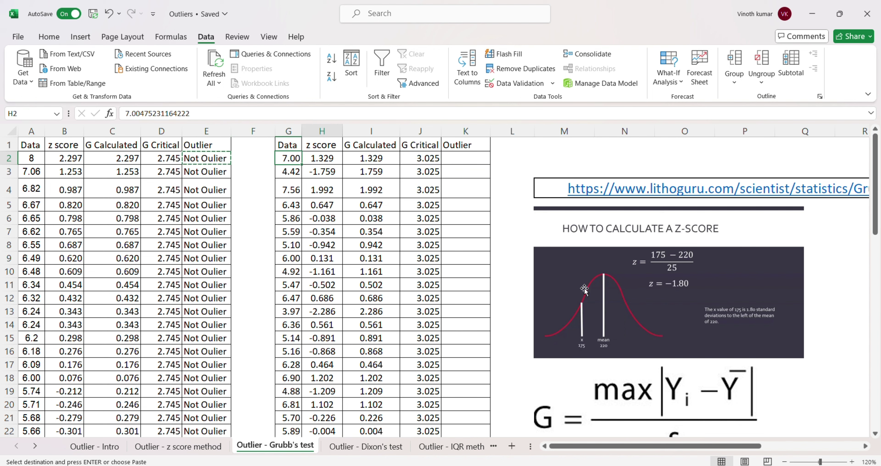
key("Right")
key("Right")
key("Right")
key("ctrl+v")
Step: Compare the G Calculated and G Critical values in the first row of the second data set
key("Left")
key("Down")
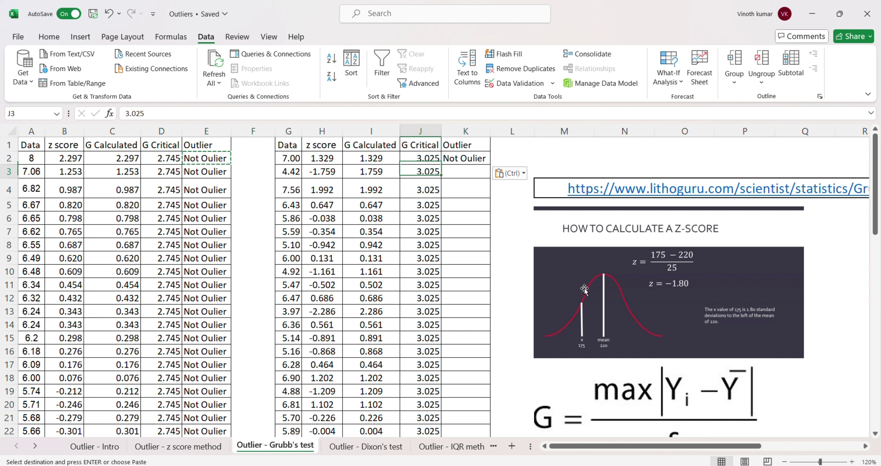
key("Up")
key("Left")
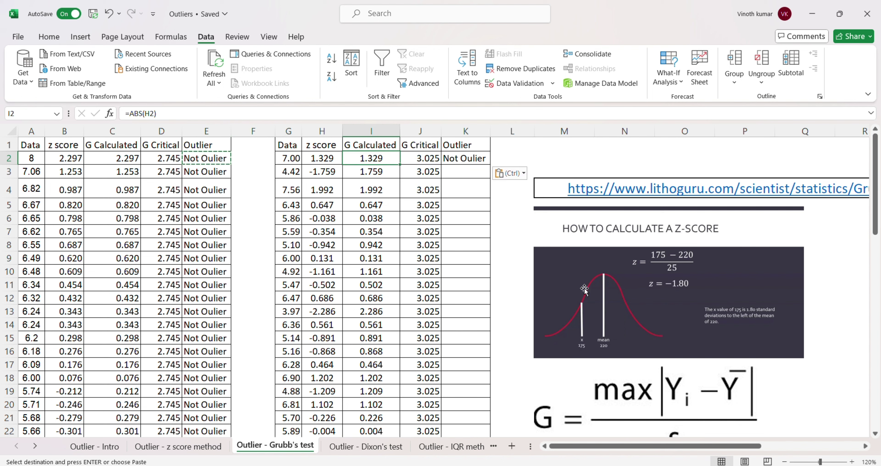
key("Right")
key("Left")
key("Right")
key("Left")
key("Left")
key("Right")
key("Right")
key("Left")
key("Left")
key("Left")
key("Up")
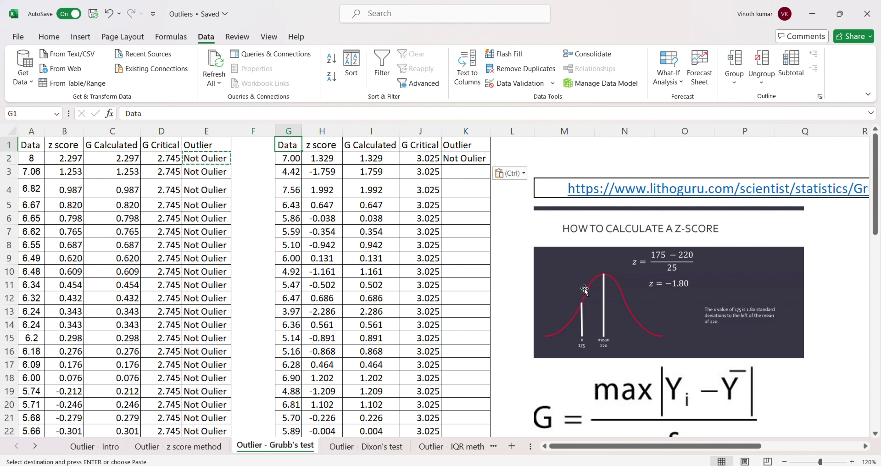
Step: Sort the second data set's table, G1:K61, by the Data column in ascending order
key("shift+Right")
key("shift+Right")
key("shift+Right")
key("shift+Right")
key("ctrl+shift+Down")
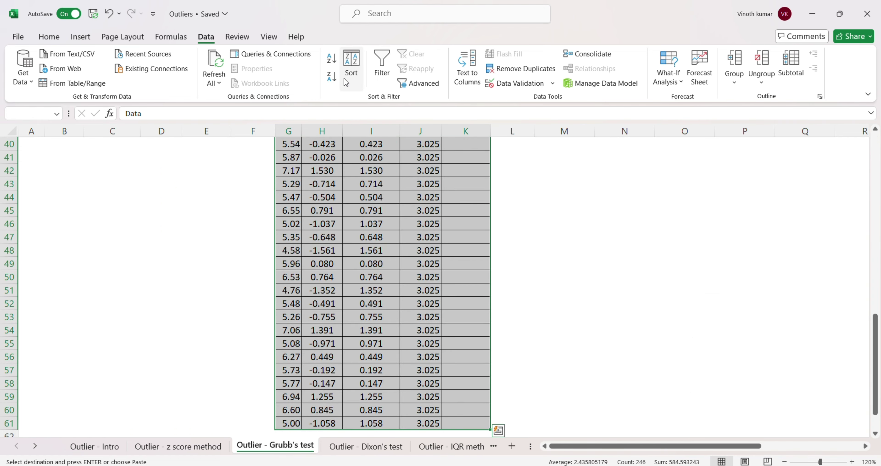
key("Up")
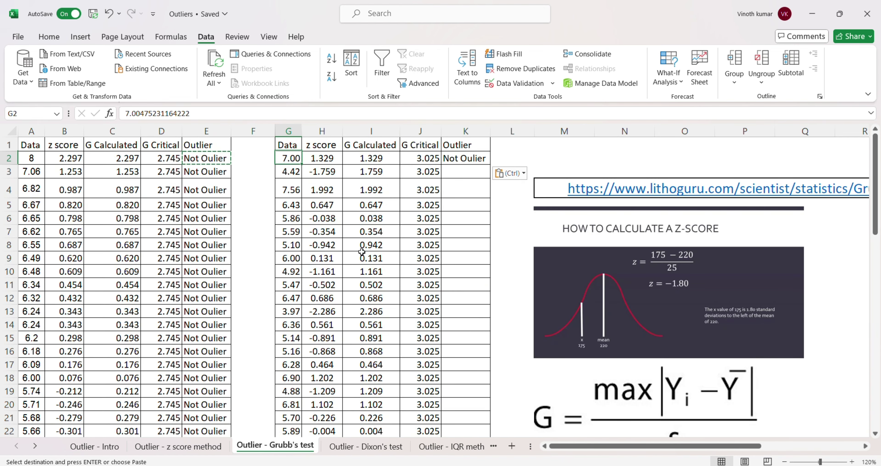
key("shift+Right")
key("shift+Right")
key("shift+Right")
key("shift+Right")
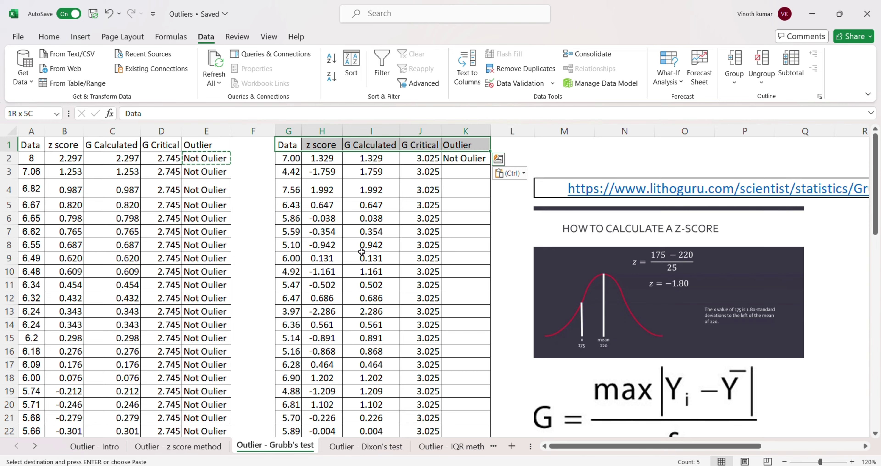
key("ctrl+shift+Down")
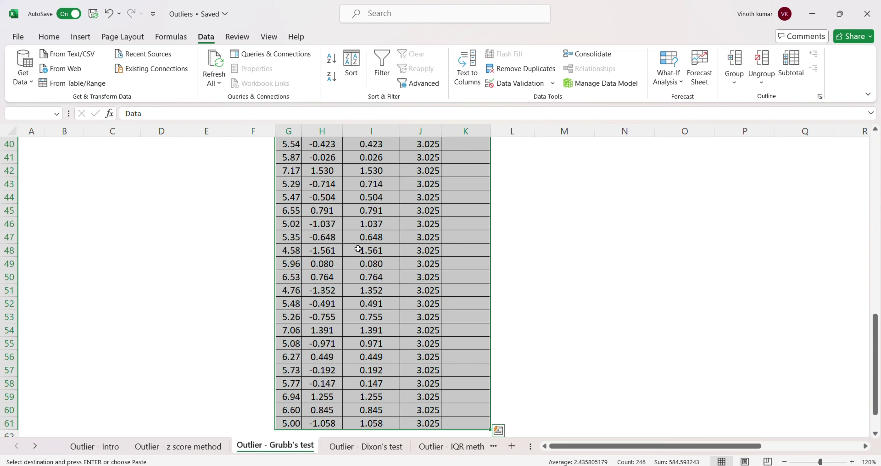
left_click(332, 60)
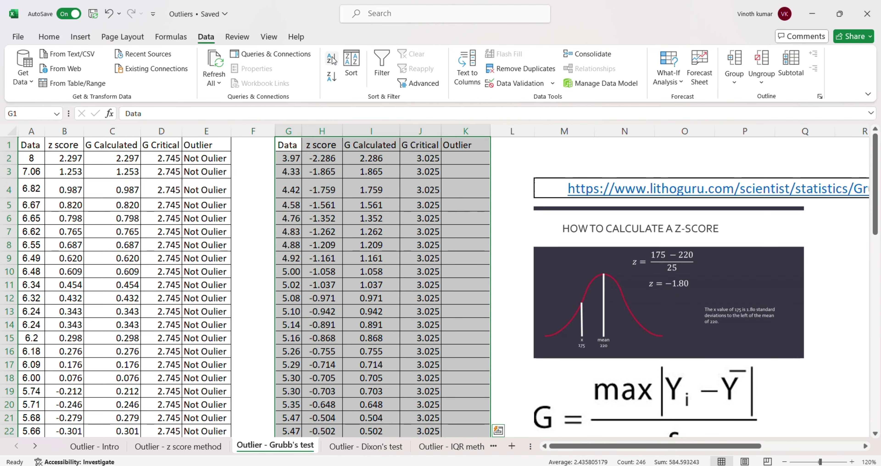
Step: Examine the z score, G Calculated and G Critical values of the second data set's smallest data point
key("Down")
key("Down")
key("Right")
key("Right")
key("Right")
key("Up")
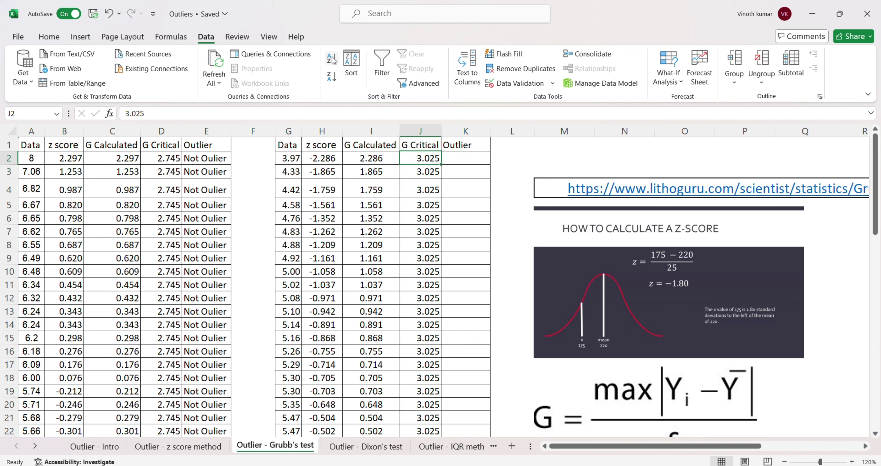
key("Left")
key("Left")
key("Left")
key("Right")
key("Right")
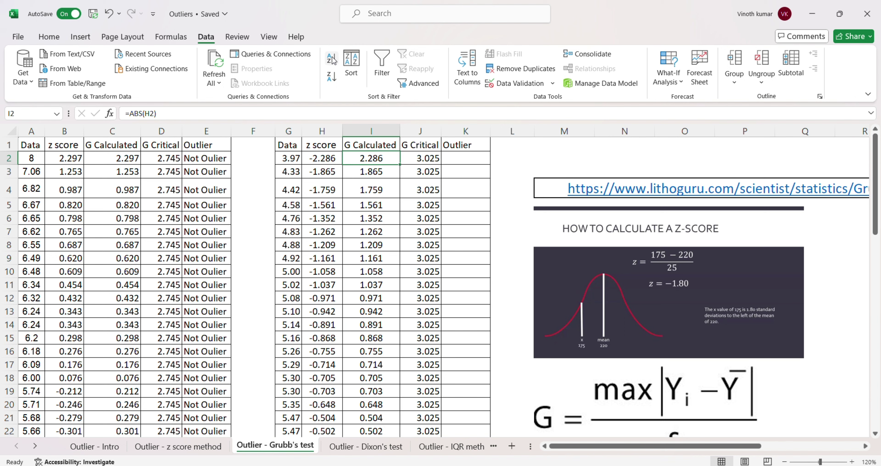
Step: Sort the second data set's table, G1:K61, by the Data column in descending order
key("Left")
key("Left")
key("Up")
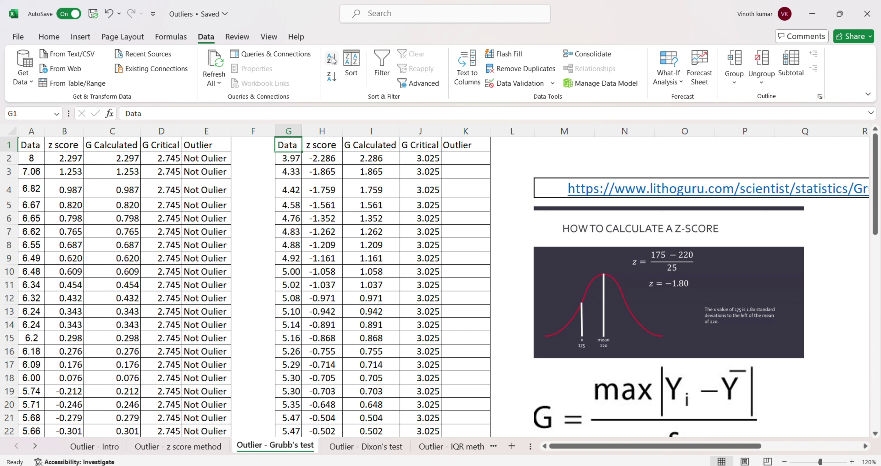
key("shift+Right")
key("shift+Right")
key("shift+Right")
key("shift+Right")
key("ctrl+shift+Down")
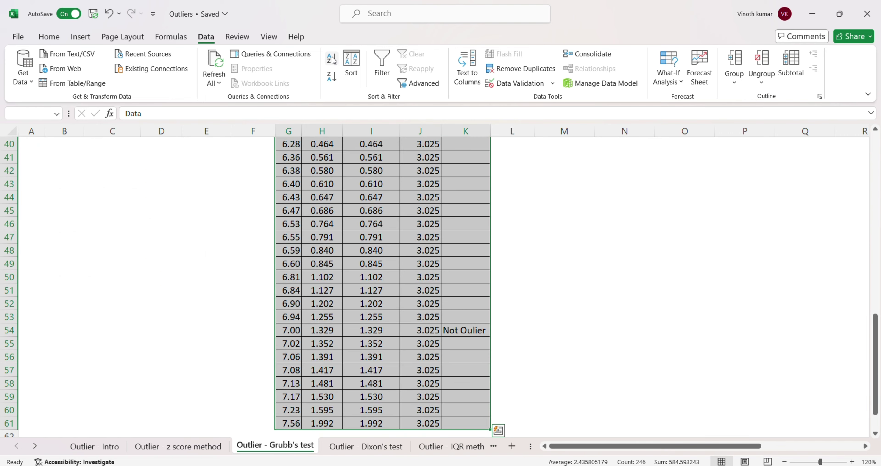
left_click(331, 78)
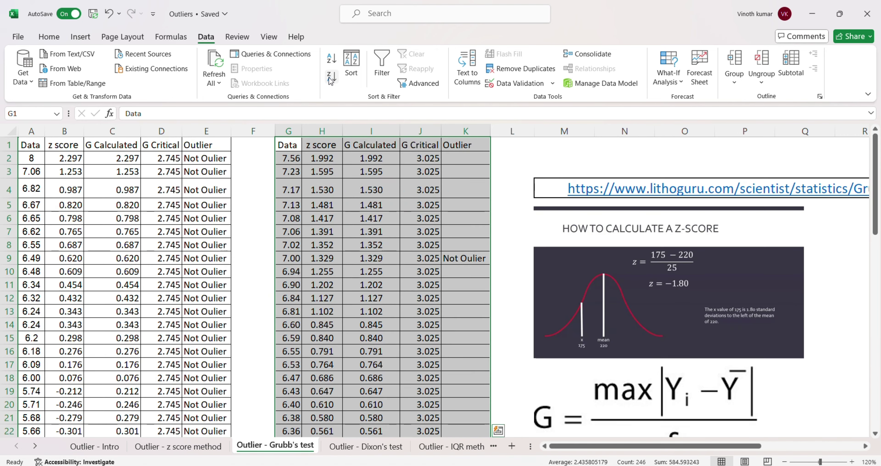
Step: Examine the sorted second data set's z score, G Calculated, G Critical and Outlier columns from the largest value to the last row
key("Down")
key("Down")
key("Down")
key("Down")
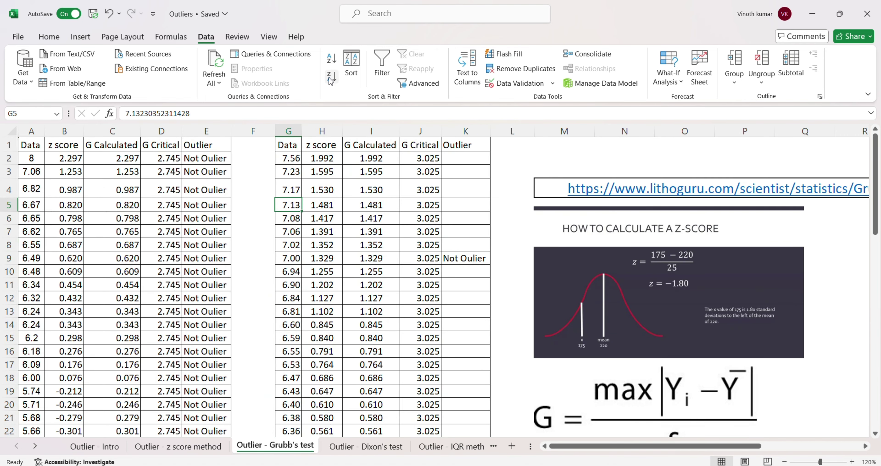
key("Right")
key("Right")
key("Right")
key("Right")
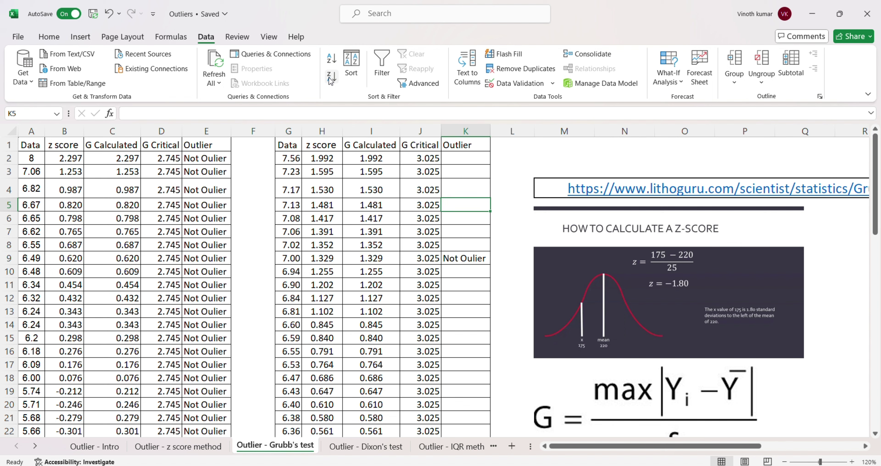
key("Down")
key("Down")
key("Down")
key("Down")
key("Left")
key("Left")
key("Left")
key("Up")
key("Up")
key("Up")
key("Up")
key("Up")
key("Up")
key("Up")
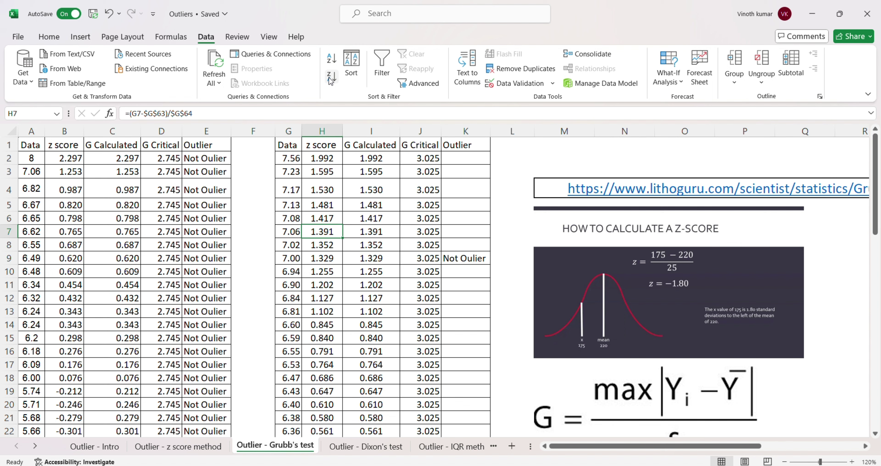
key("Left")
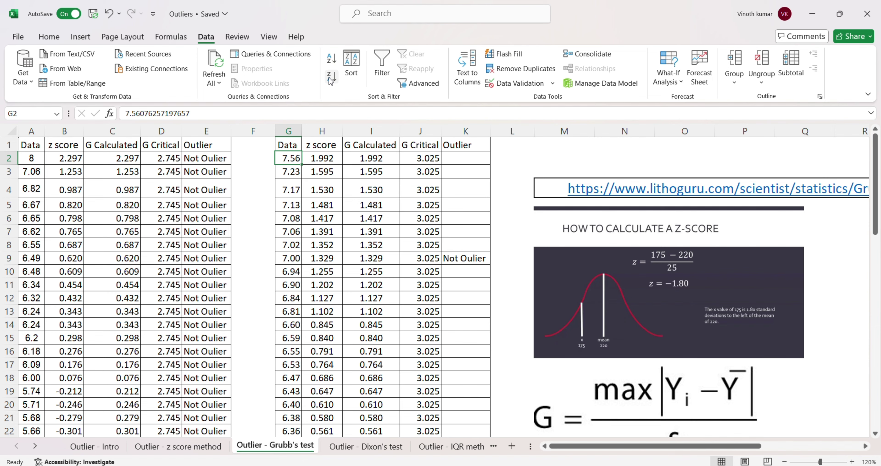
key("Right")
key("Right")
key("Right")
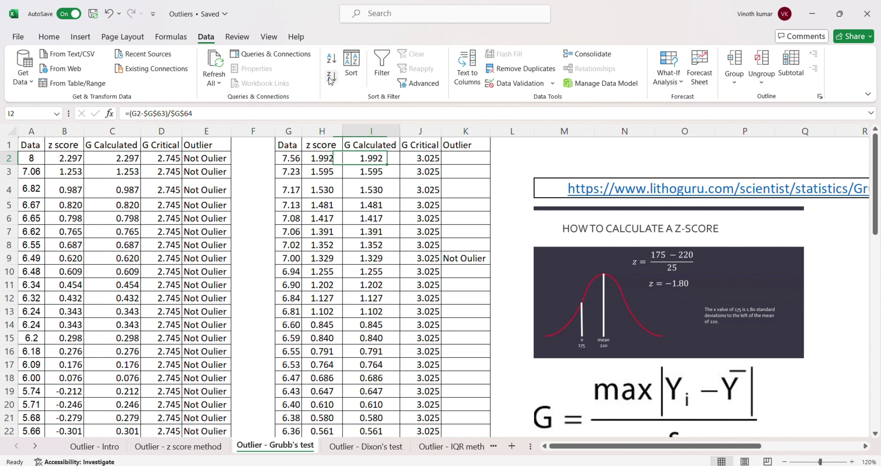
key("Down")
key("Down")
key("Down")
key("ctrl+Down")
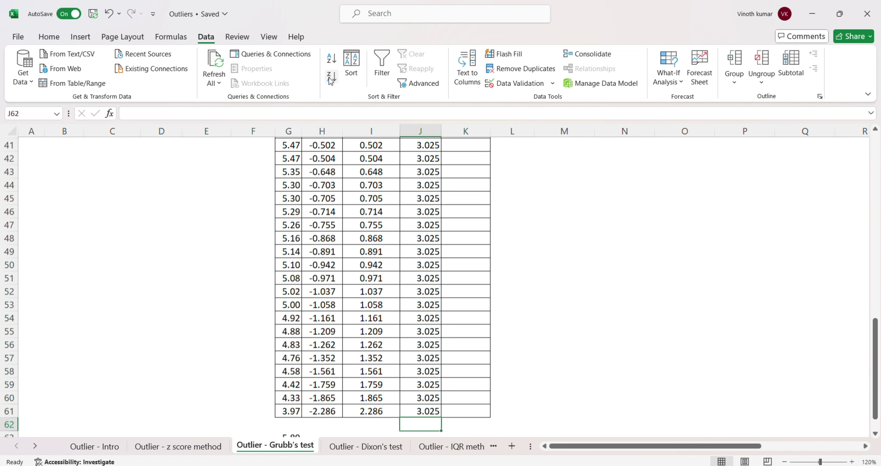
Step: Copy the outlier formula from K9 into the second data set's whole Outlier column, starting at K2
key("ctrl+Up")
key("Down")
key("Down")
key("Down")
key("Down")
key("Down")
key("Down")
key("Down")
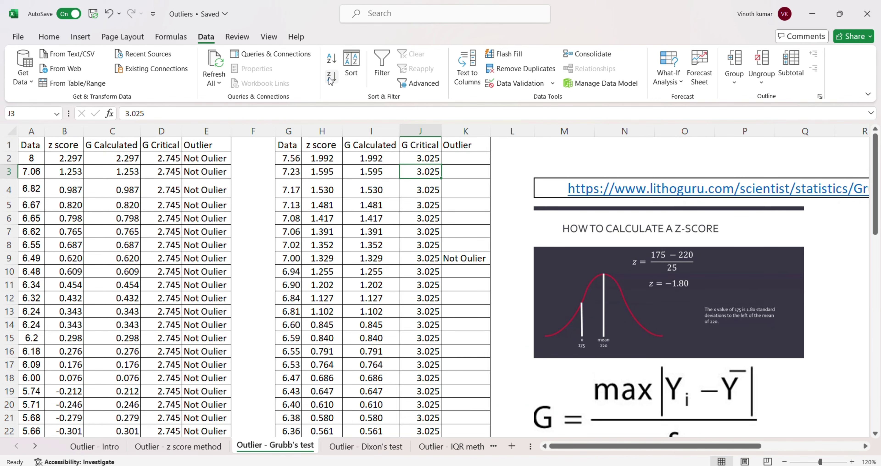
key("Down")
key("Right")
key("ctrl+c")
key("Up")
key("Up")
key("Up")
key("Up")
key("Up")
key("Up")
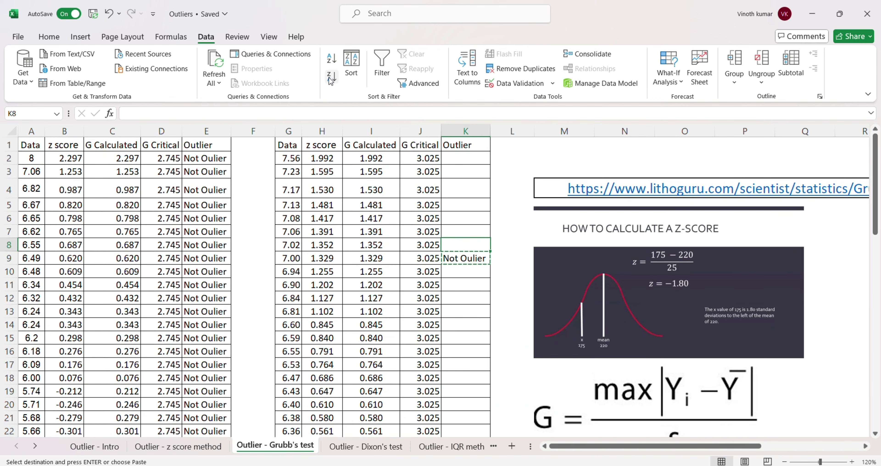
key("shift+Down")
key("shift+Down")
key("shift+Down")
key("shift+Down")
key("shift+Down")
key("shift+Down")
key("shift+Down")
key("shift+Down")
key("shift+Down")
key("shift+Down")
key("shift+Down")
key("shift+Down")
key("shift+Down")
key("shift+Down")
key("shift+Down")
key("shift+Down")
key("shift+Down")
key("shift+Down")
key("shift+Down")
key("shift+Down")
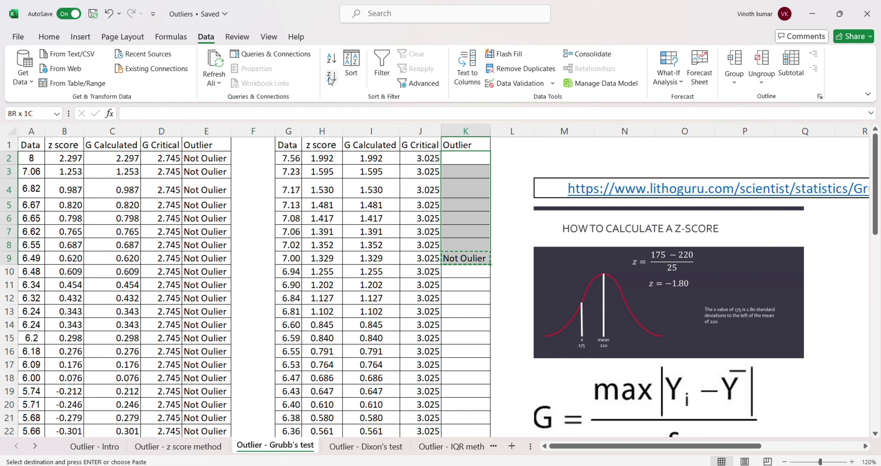
key("shift+Down")
key("shift+Down")
key("shift+Down")
key("shift+Down")
key("shift+Down")
key("shift+Down")
key("shift+Down")
key("shift+Down")
key("shift+Down")
key("shift+Down")
key("shift+Down")
key("shift+Down")
key("shift+Down")
key("shift+Down")
key("shift+Down")
key("shift+Down")
key("shift+Down")
key("shift+Down")
key("shift+Down")
key("shift+Down")
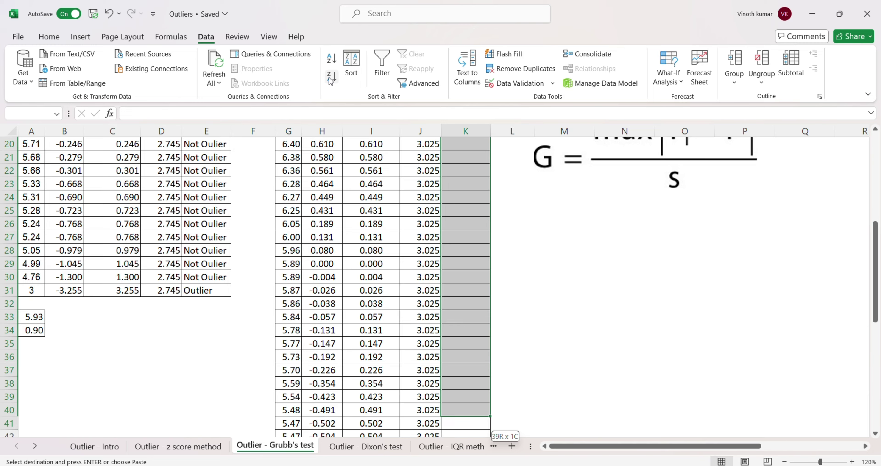
key("shift+Down")
key("shift+Down")
key("shift+Down")
key("shift+Down")
key("shift+Down")
key("shift+Down")
key("shift+Down")
key("shift+Down")
key("shift+Down")
key("shift+Down")
key("shift+Down")
key("shift+Down")
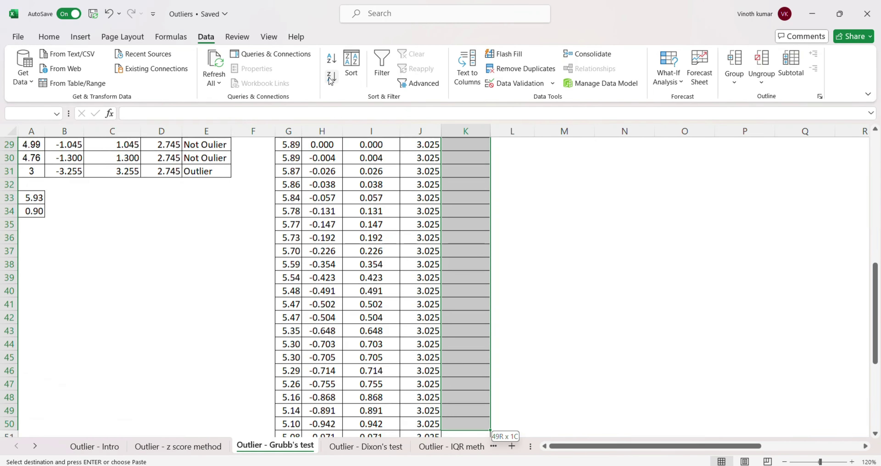
key("shift+Down")
key("shift+Down")
key("shift+Down")
key("shift+Down")
key("shift+Down")
key("shift+Down")
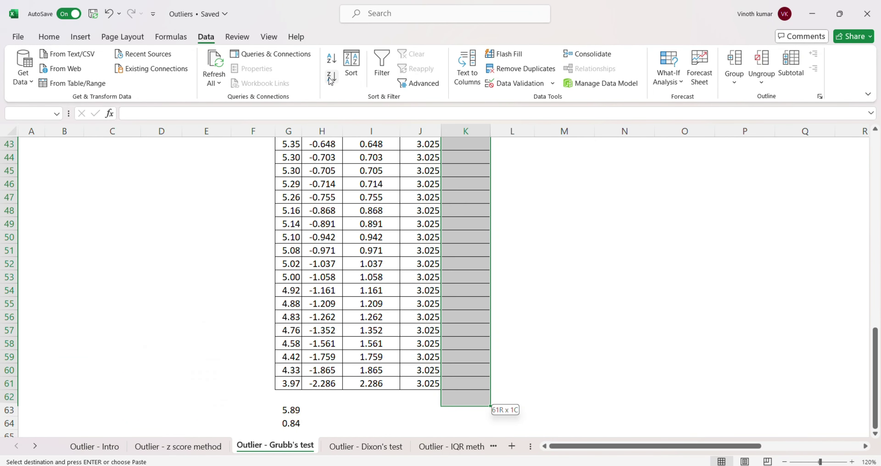
key("Return")
key("Left")
key("Left")
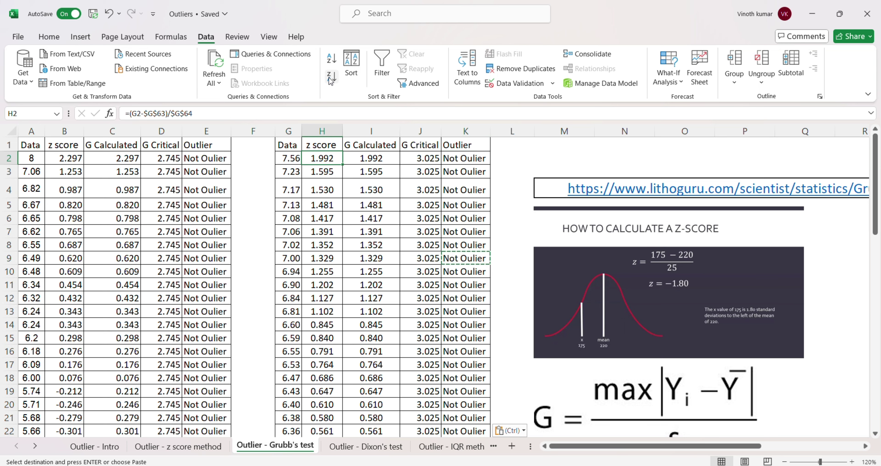
key("Left")
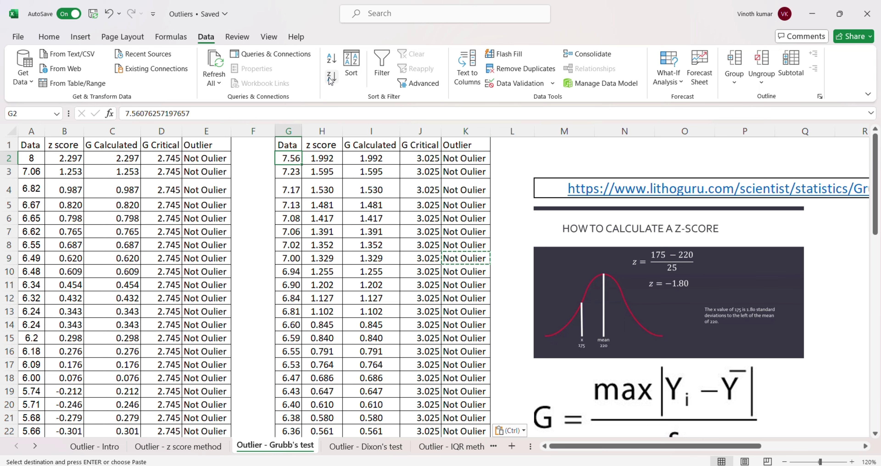
Step: Set the second data set's largest data value, in G2, to 8
type("9")
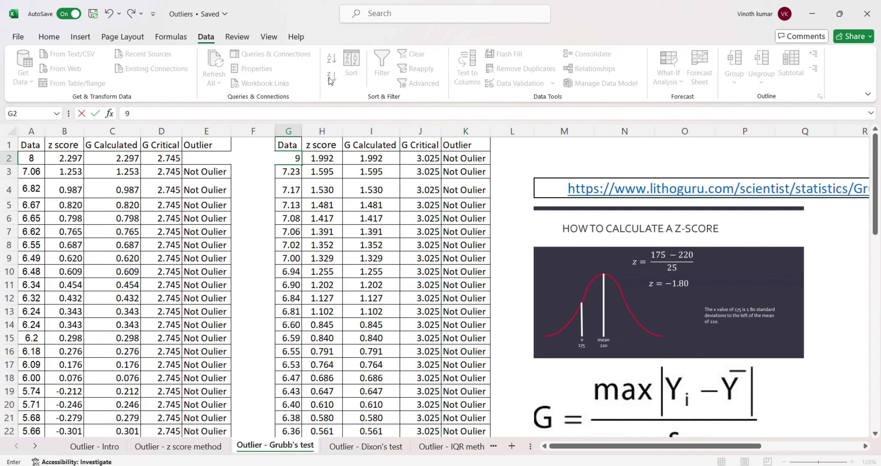
key("BackSpace")
type("8")
key("Return")
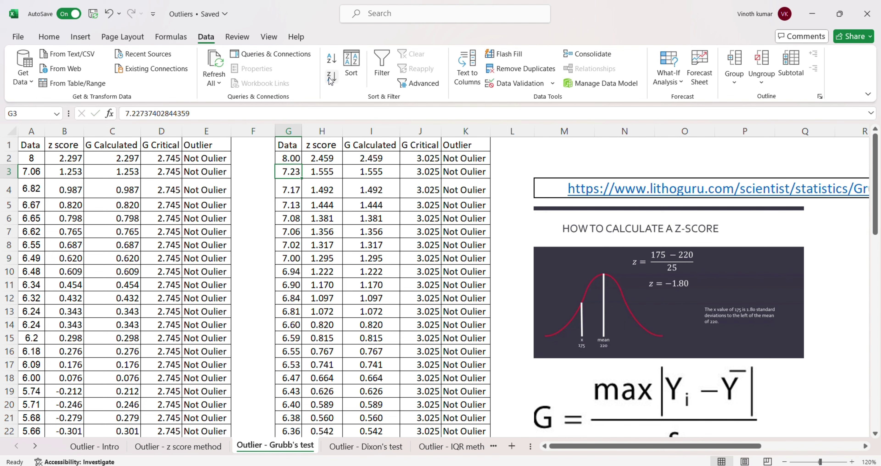
Step: Set the second data set's smallest data value, in G61, to 3
key("Up")
key("Right")
key("Left")
key("ctrl+Down")
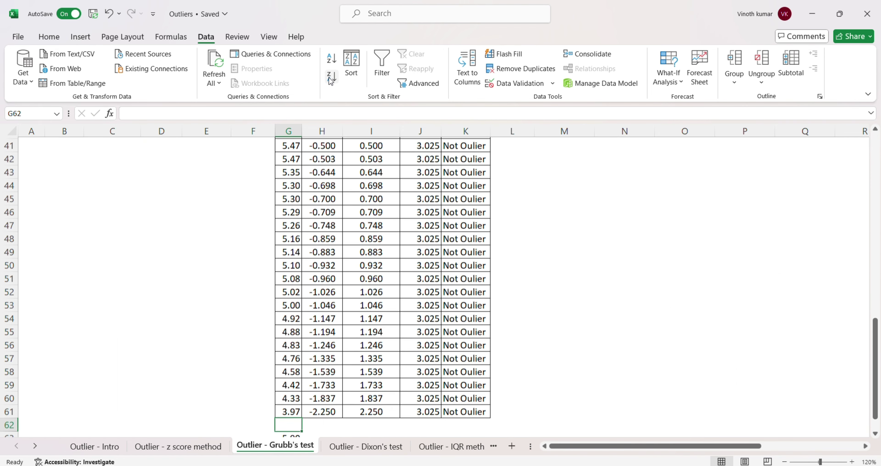
type("3")
key("Right")
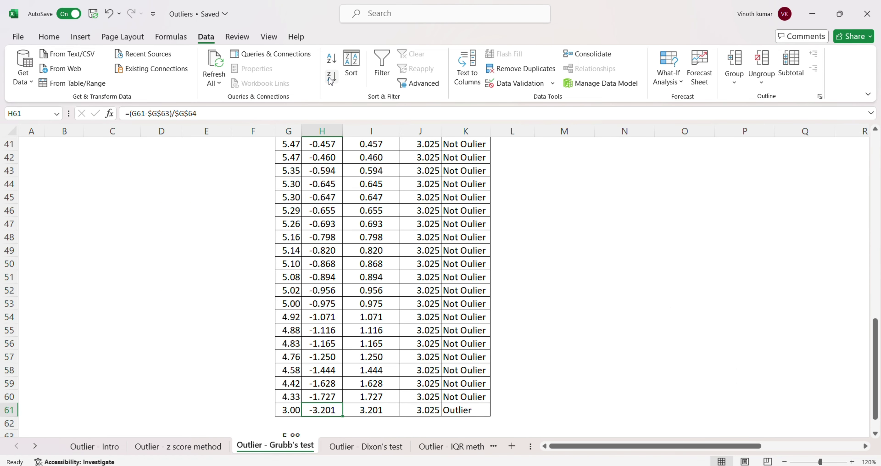
Step: Examine the z score, G Calculated, G Critical and Outlier values in the second data set's last rows and then its first rows
key("Up")
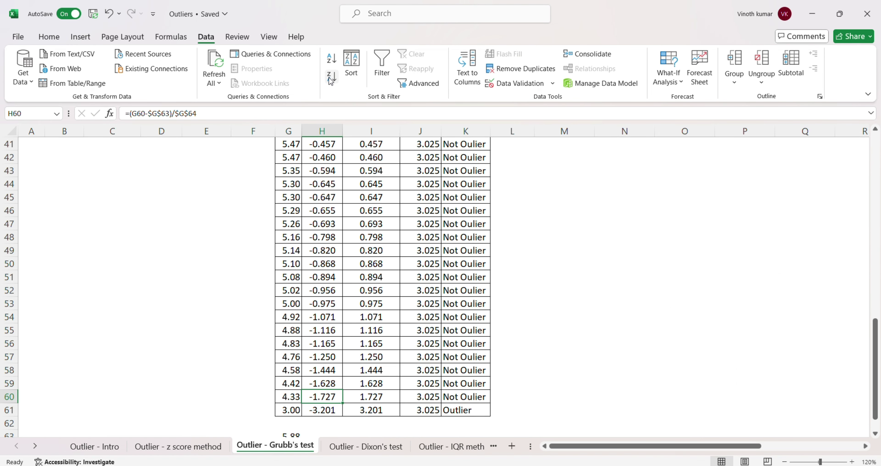
key("Down")
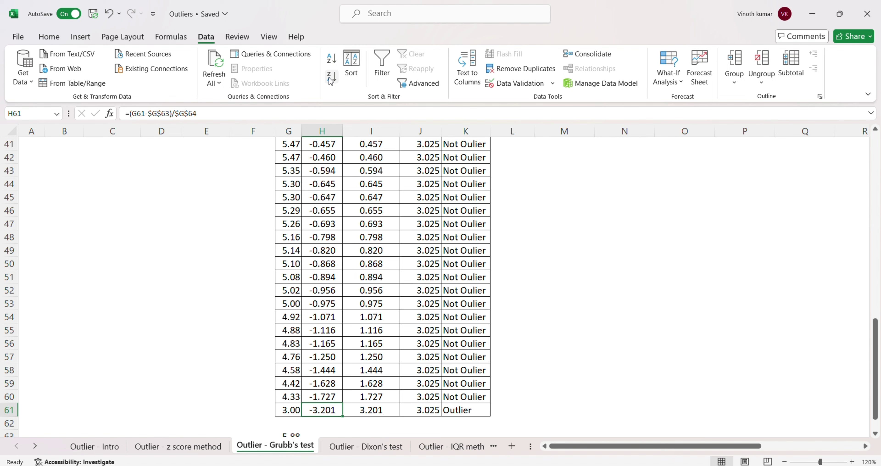
key("Right")
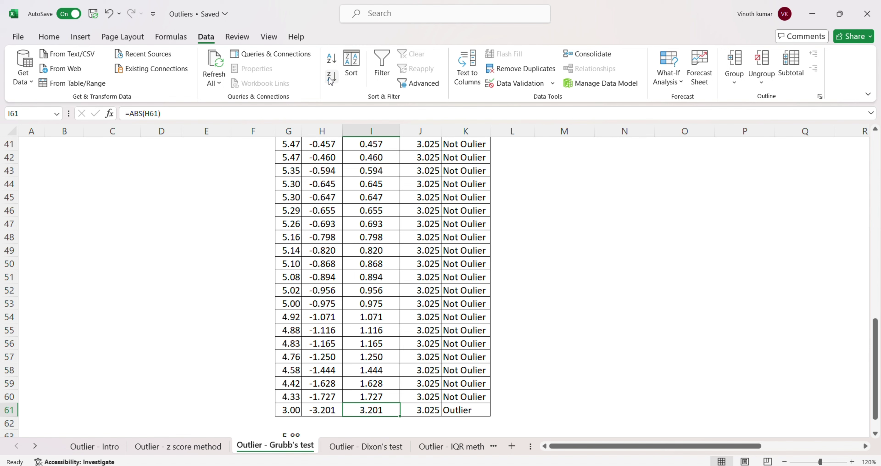
key("Right")
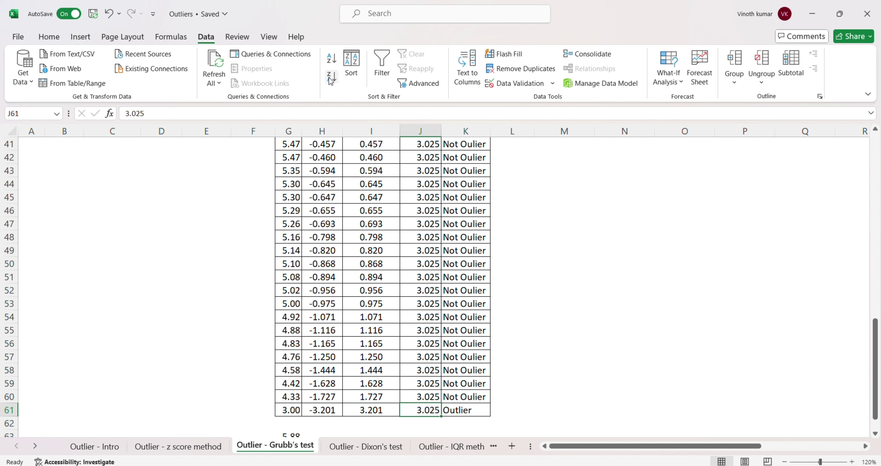
key("Up")
key("Up")
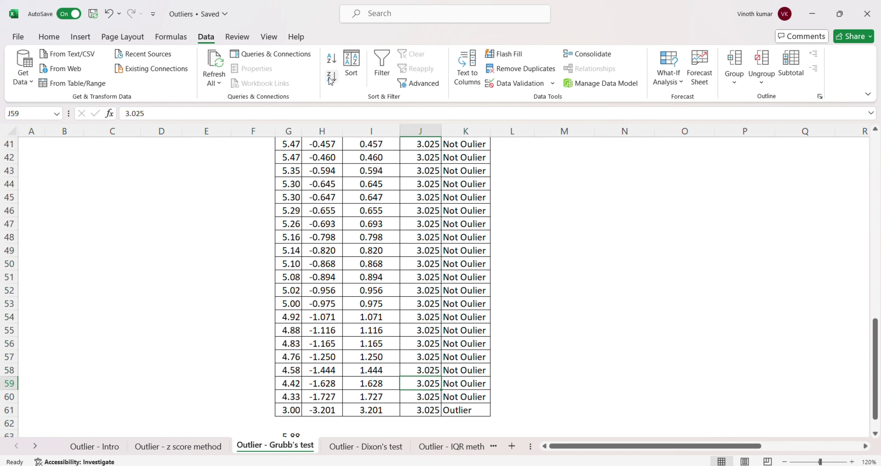
key("Up")
key("Down")
key("Down")
key("Down")
key("Up")
key("ctrl+Up")
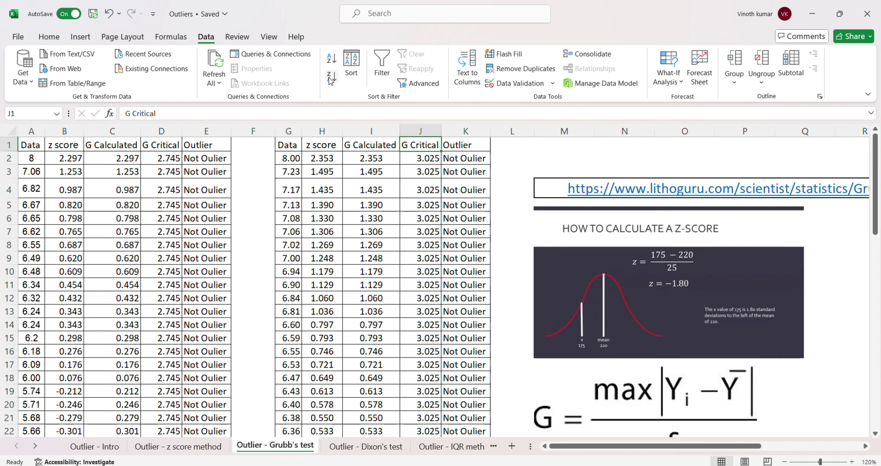
key("Down")
key("Down")
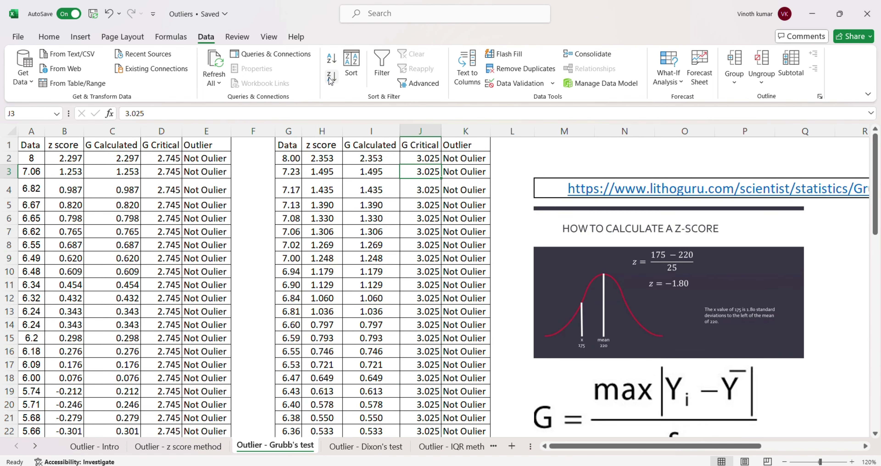
key("Left")
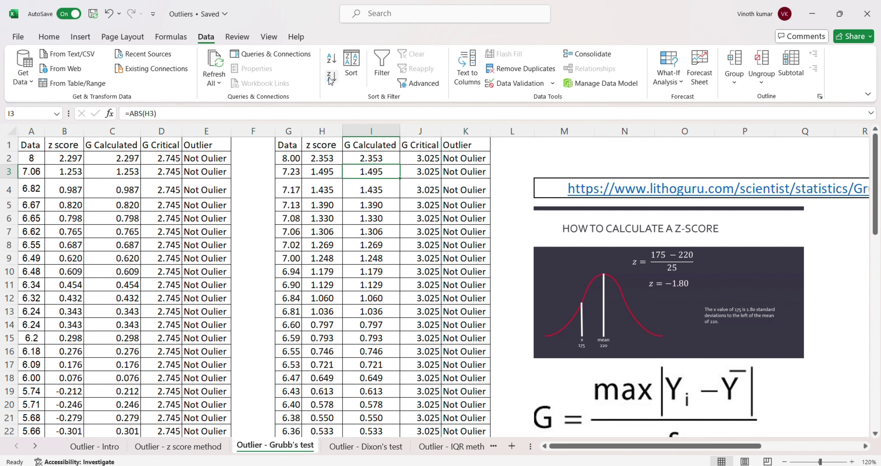
Step: Undo the last two data edits, to G61 and G2, in the second data set
left_click(329, 78)
left_click(330, 78)
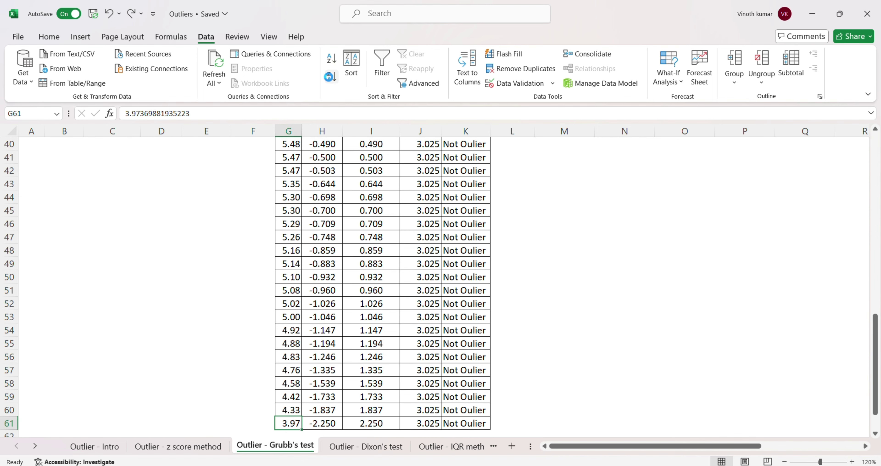
key("Up")
key("Down")
key("Down")
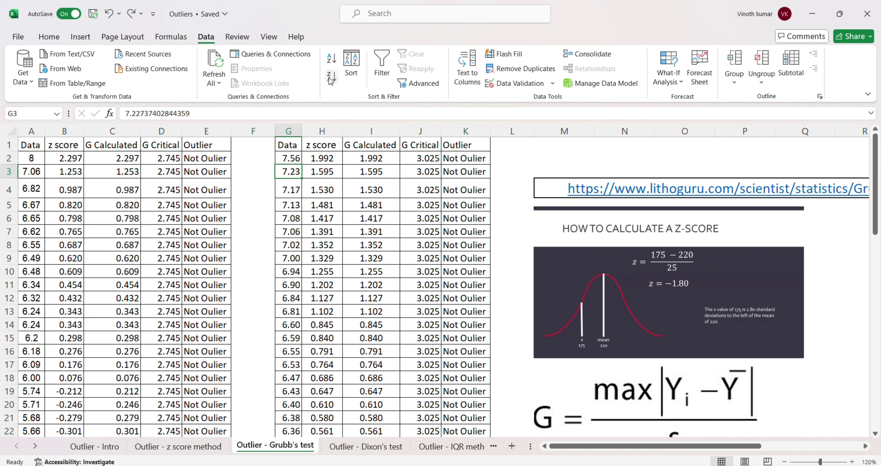
Step: Examine the z score and G Calculated cells in the second data set's first two rows
key("Right")
key("Right")
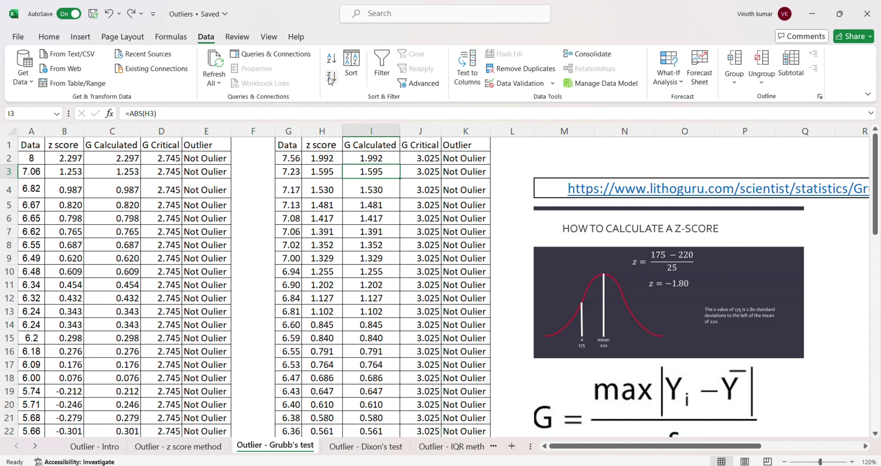
key("Left")
key("Up")
key("Left")
key("Right")
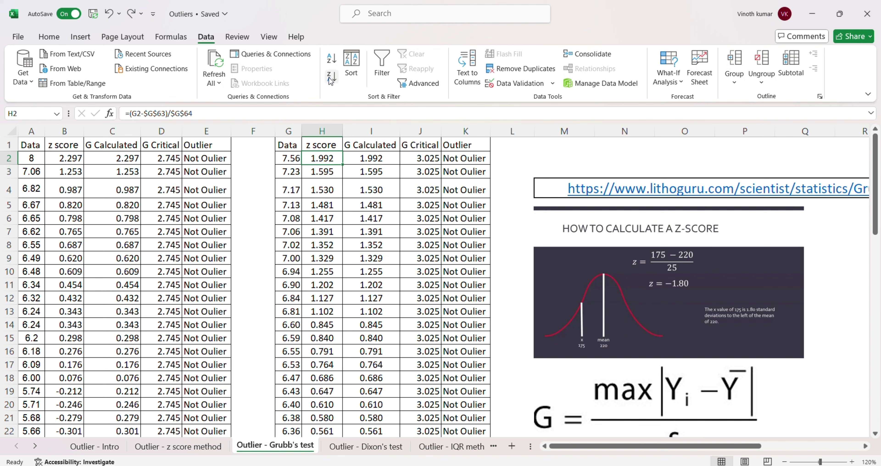
key("Right")
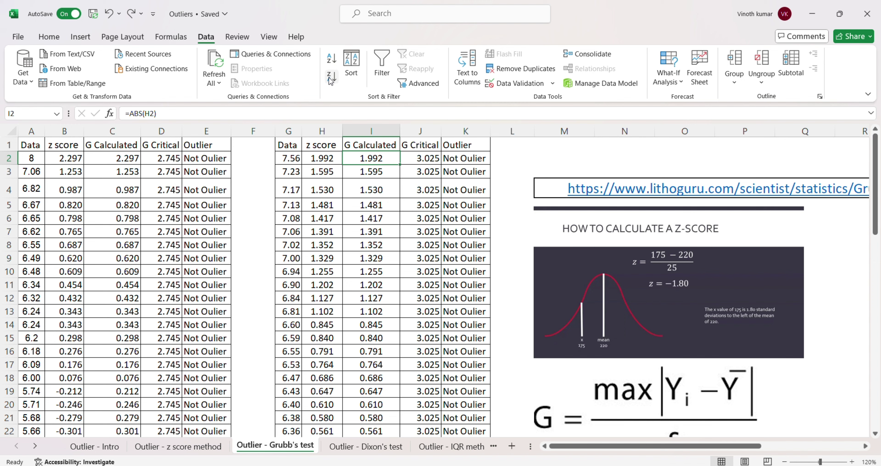
Step: Switch to the Grubbs Test Critical Values PDF in Edge, look through its table for larger sample sizes, and return to the Excel workbook
key("alt+Tab")
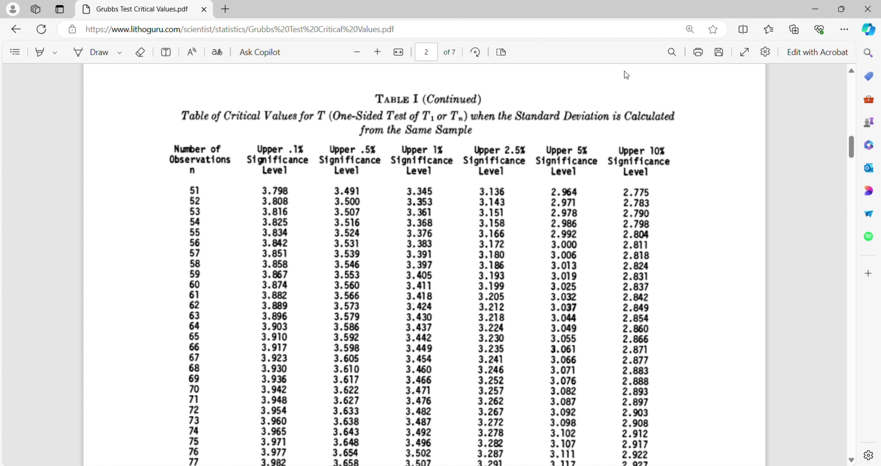
scroll(595, 259, "down", 12)
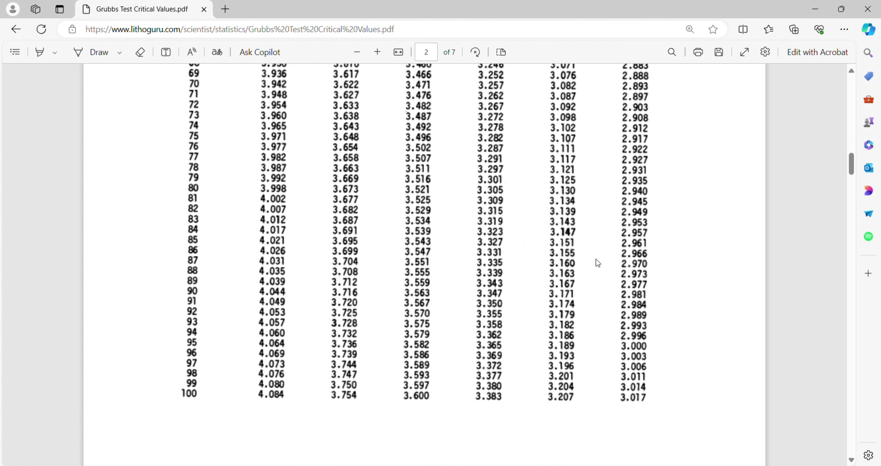
scroll(597, 262, "down", 15)
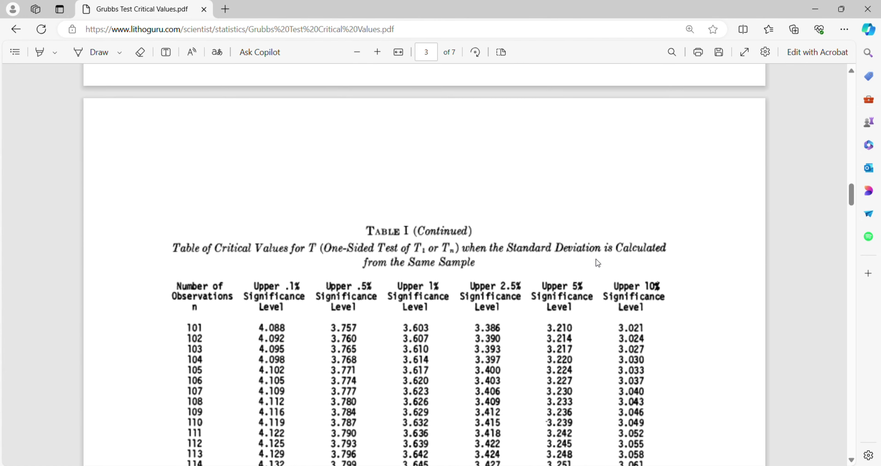
scroll(596, 260, "down", 2)
key("alt+Tab")
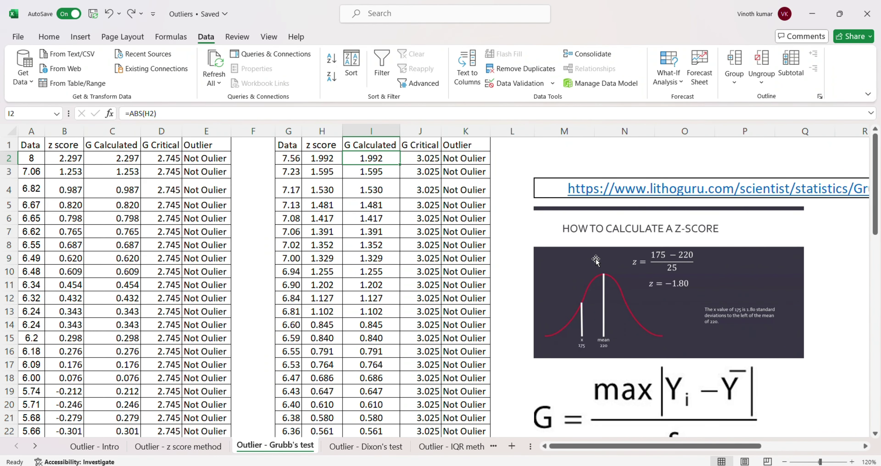